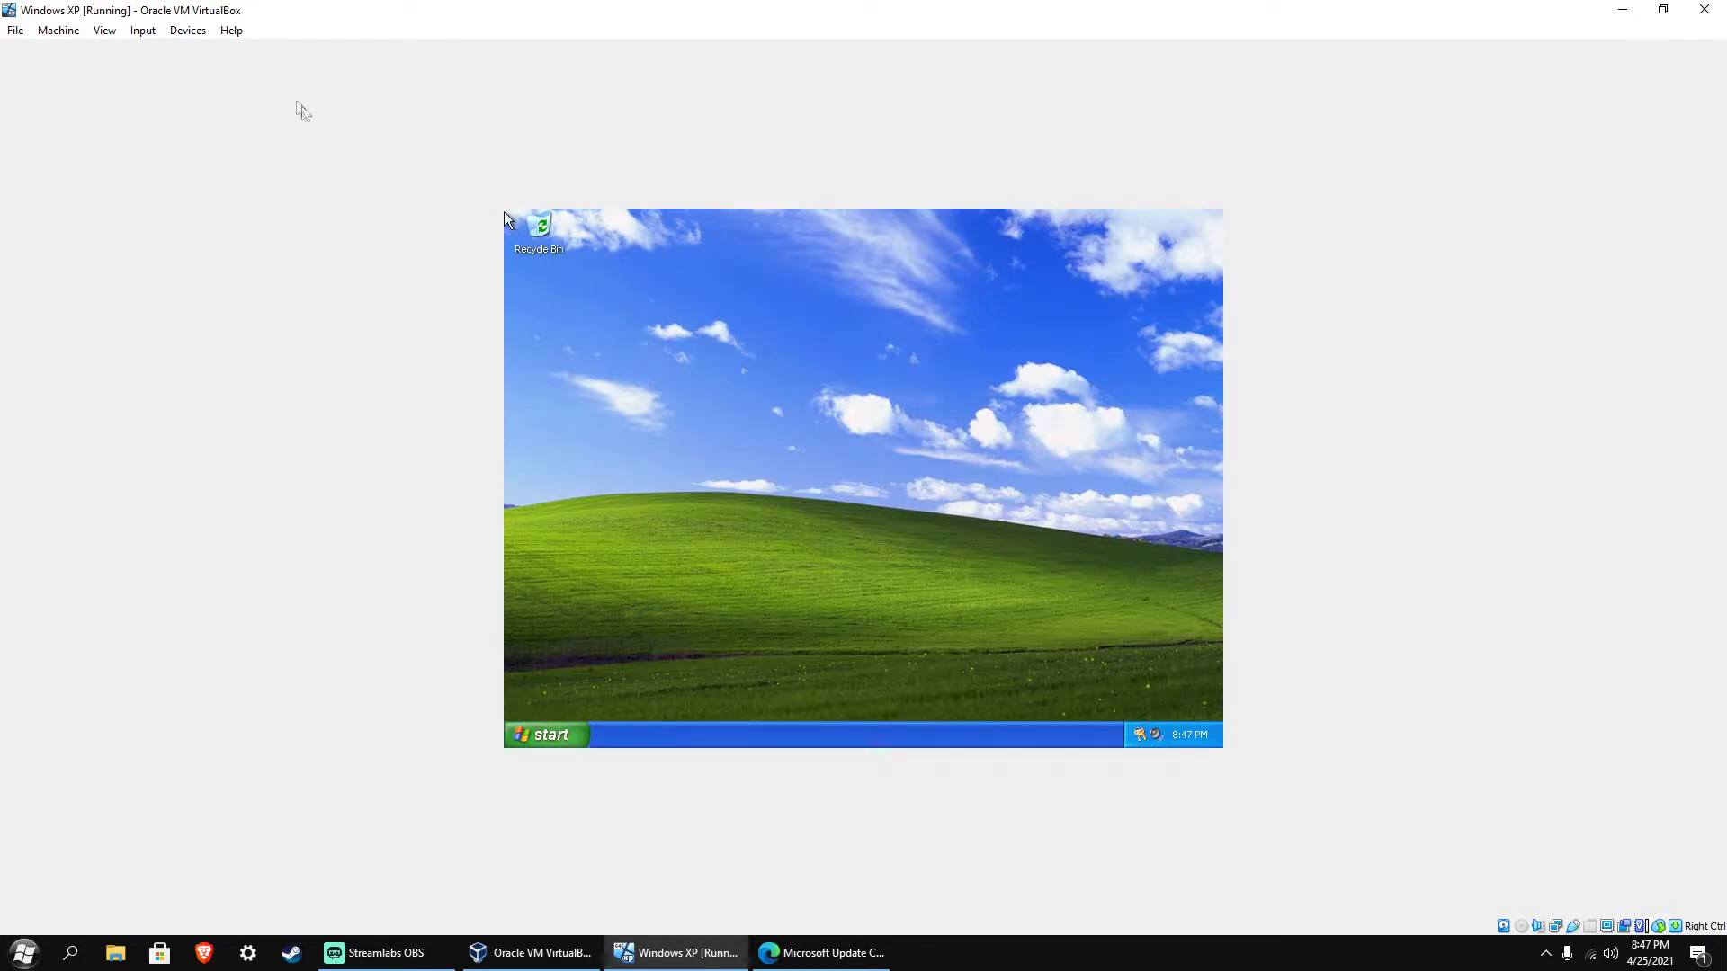
Insert the Guest Additions CD image and start installing VirtualBox Guest Additions 6.1.18 in the default destination folder
left_click(171, 31)
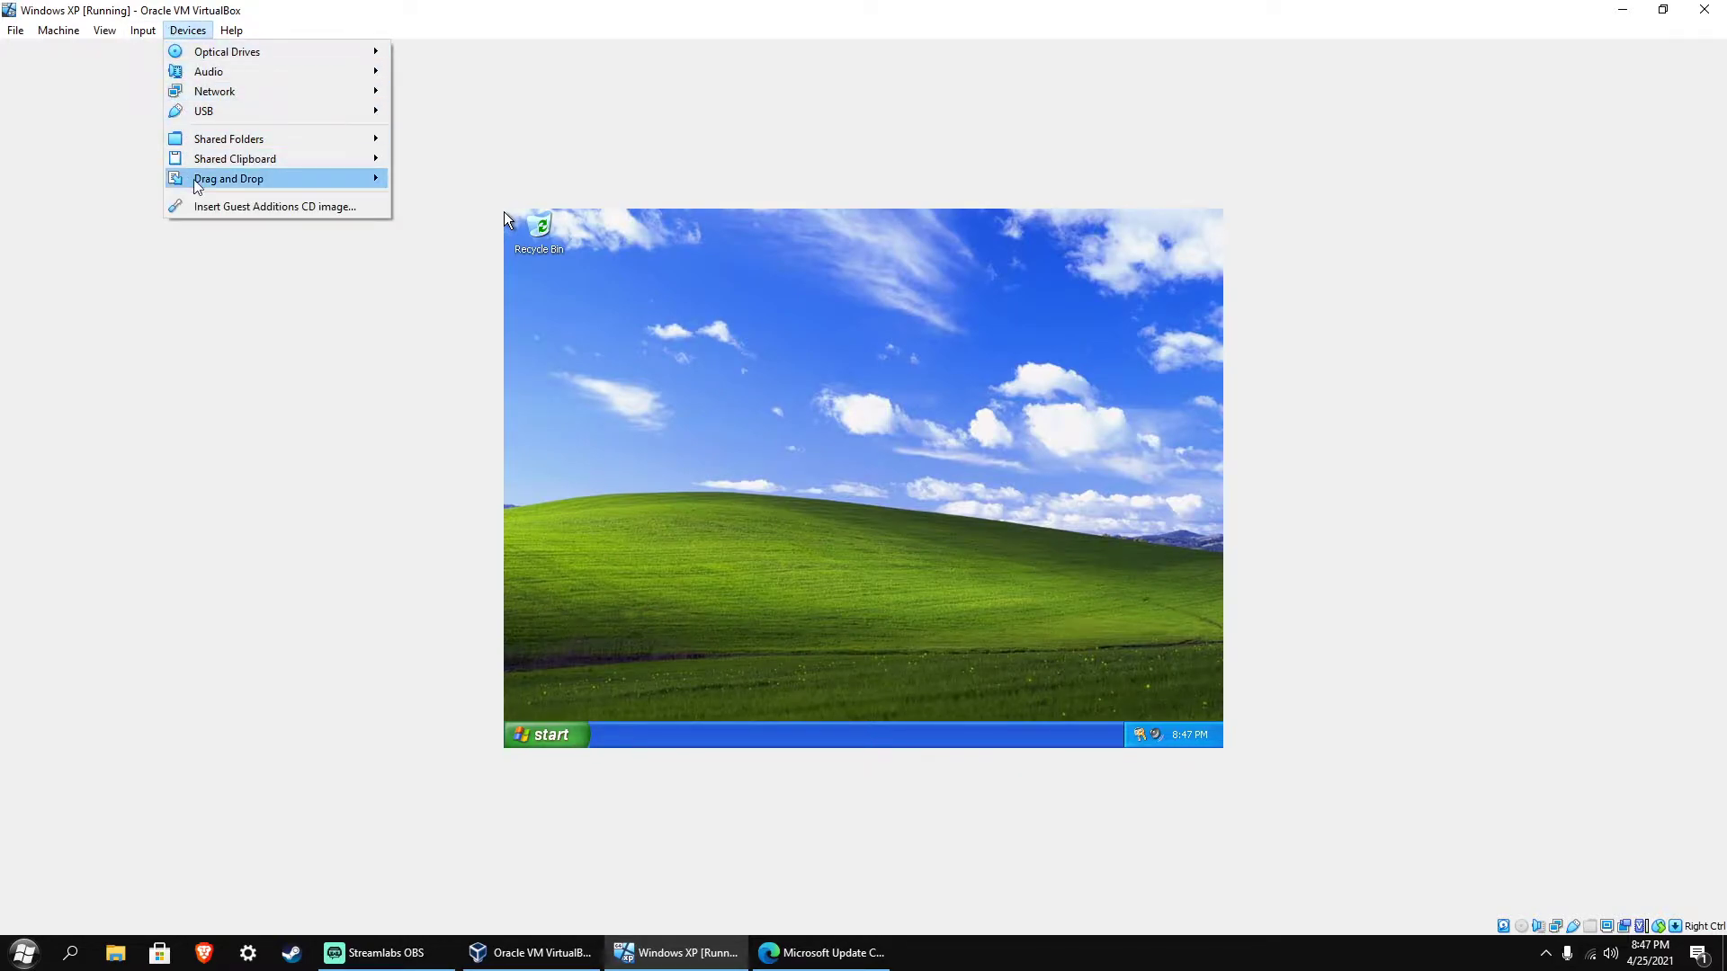
left_click(232, 208)
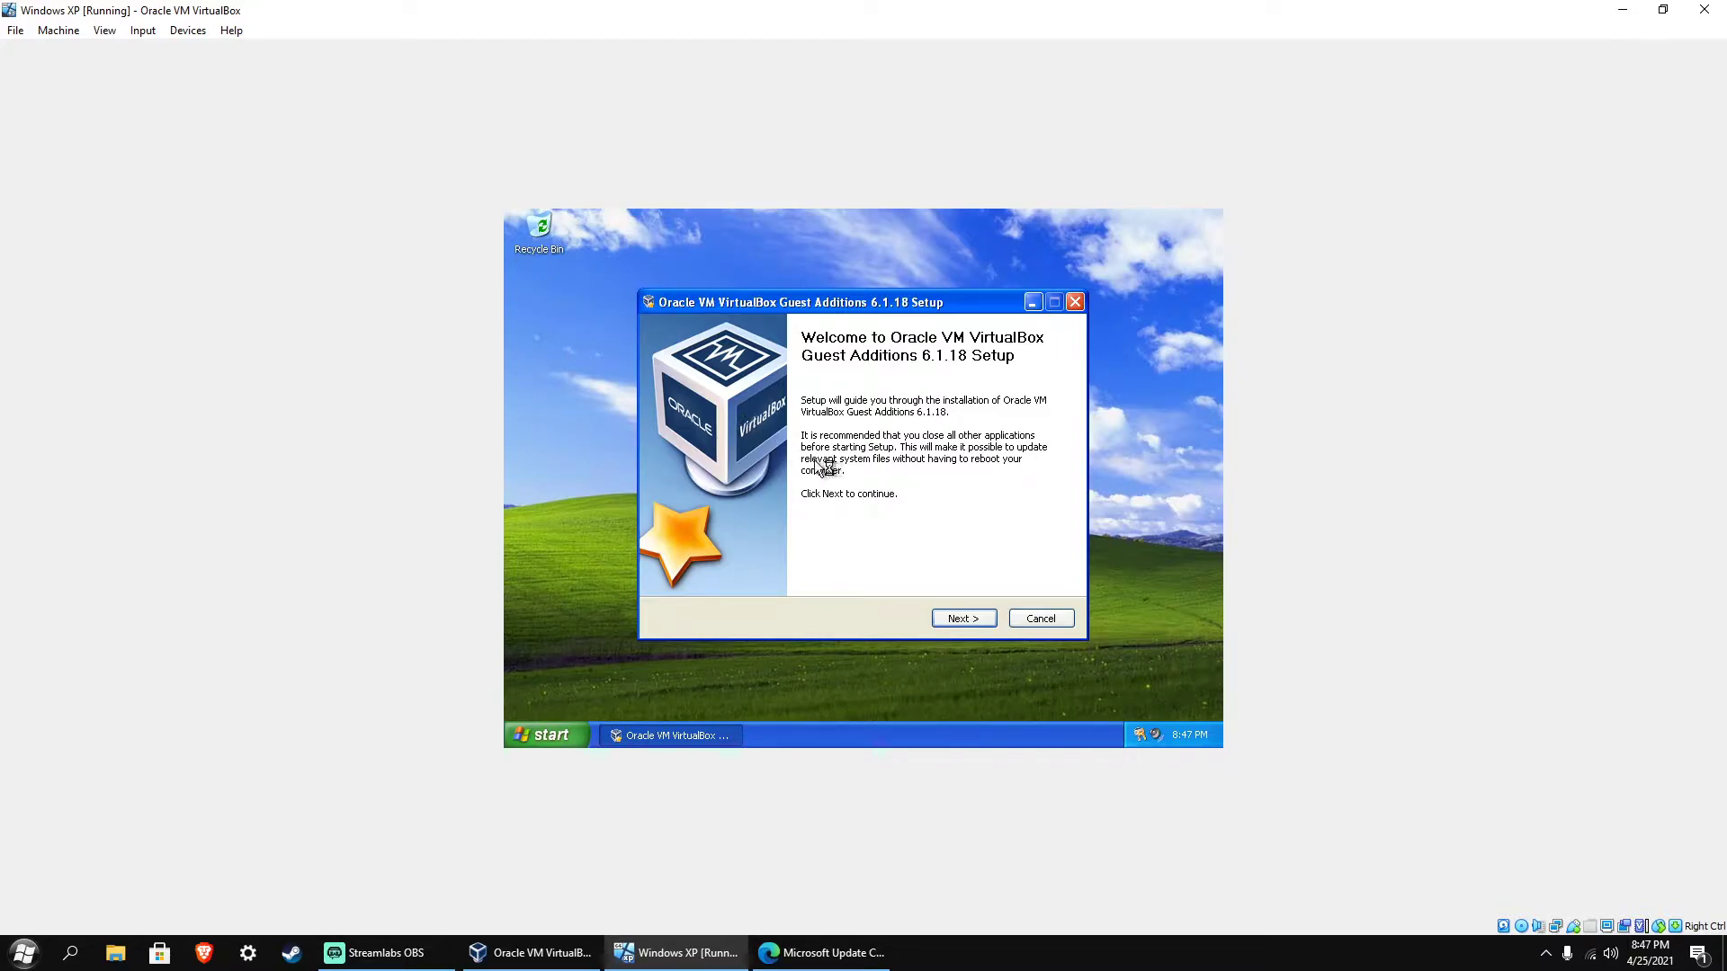
left_click(964, 618)
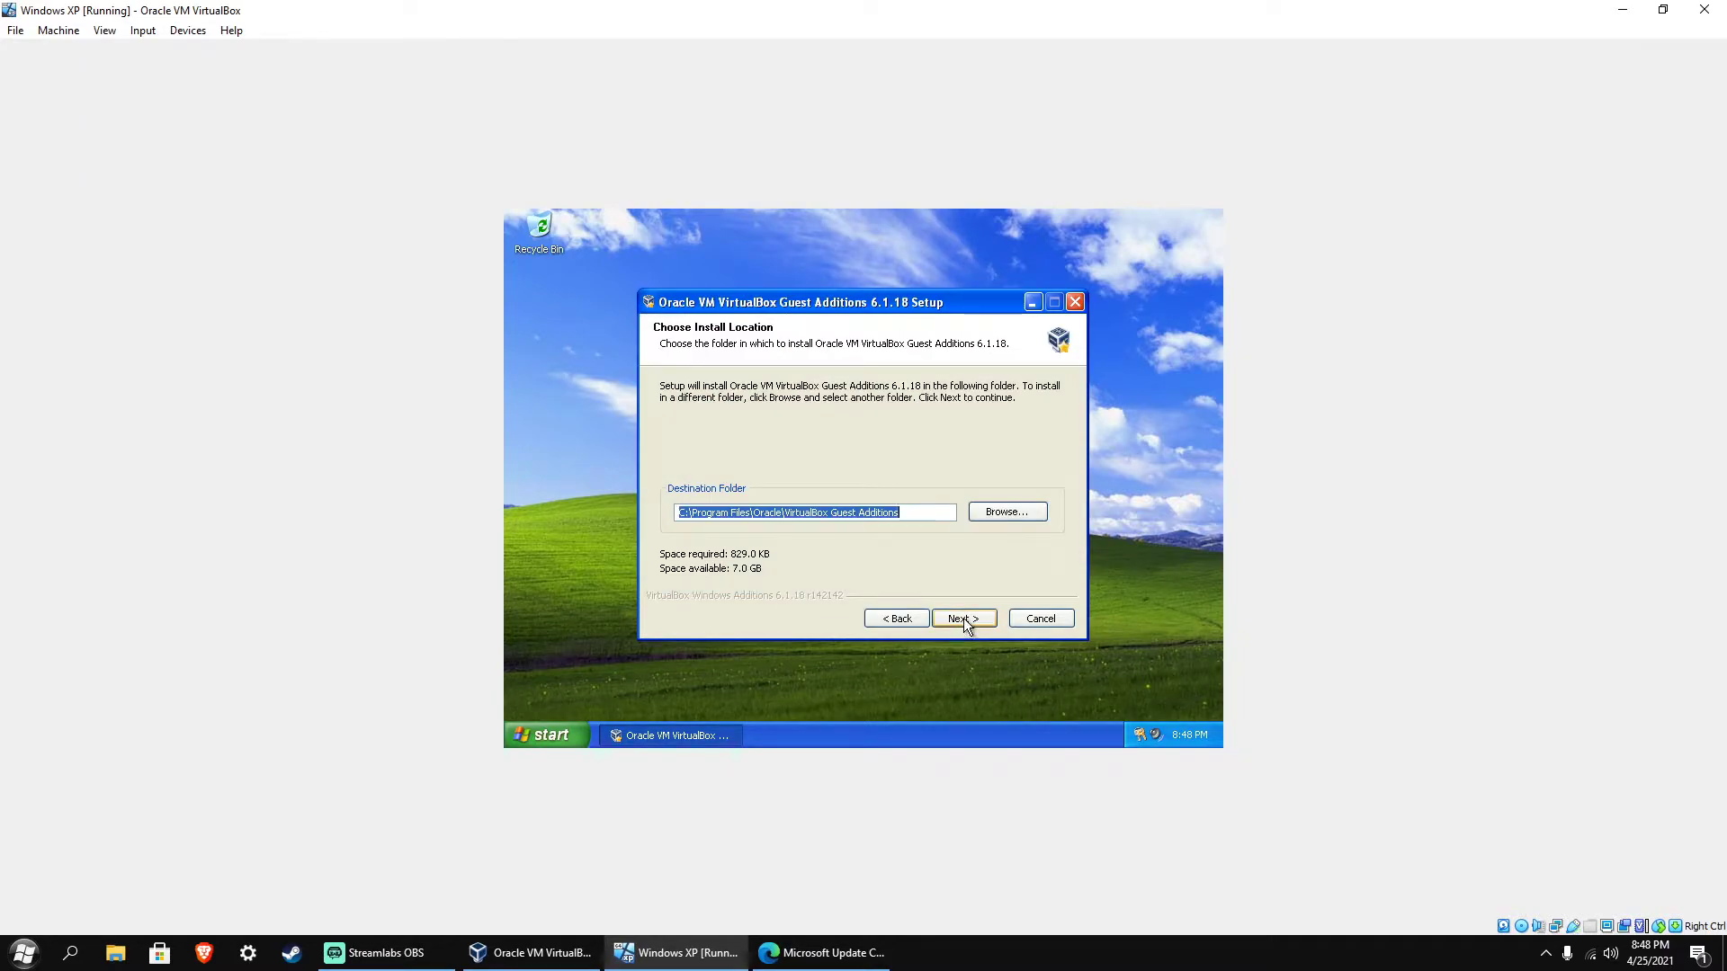
left_click(963, 619)
left_click(963, 618)
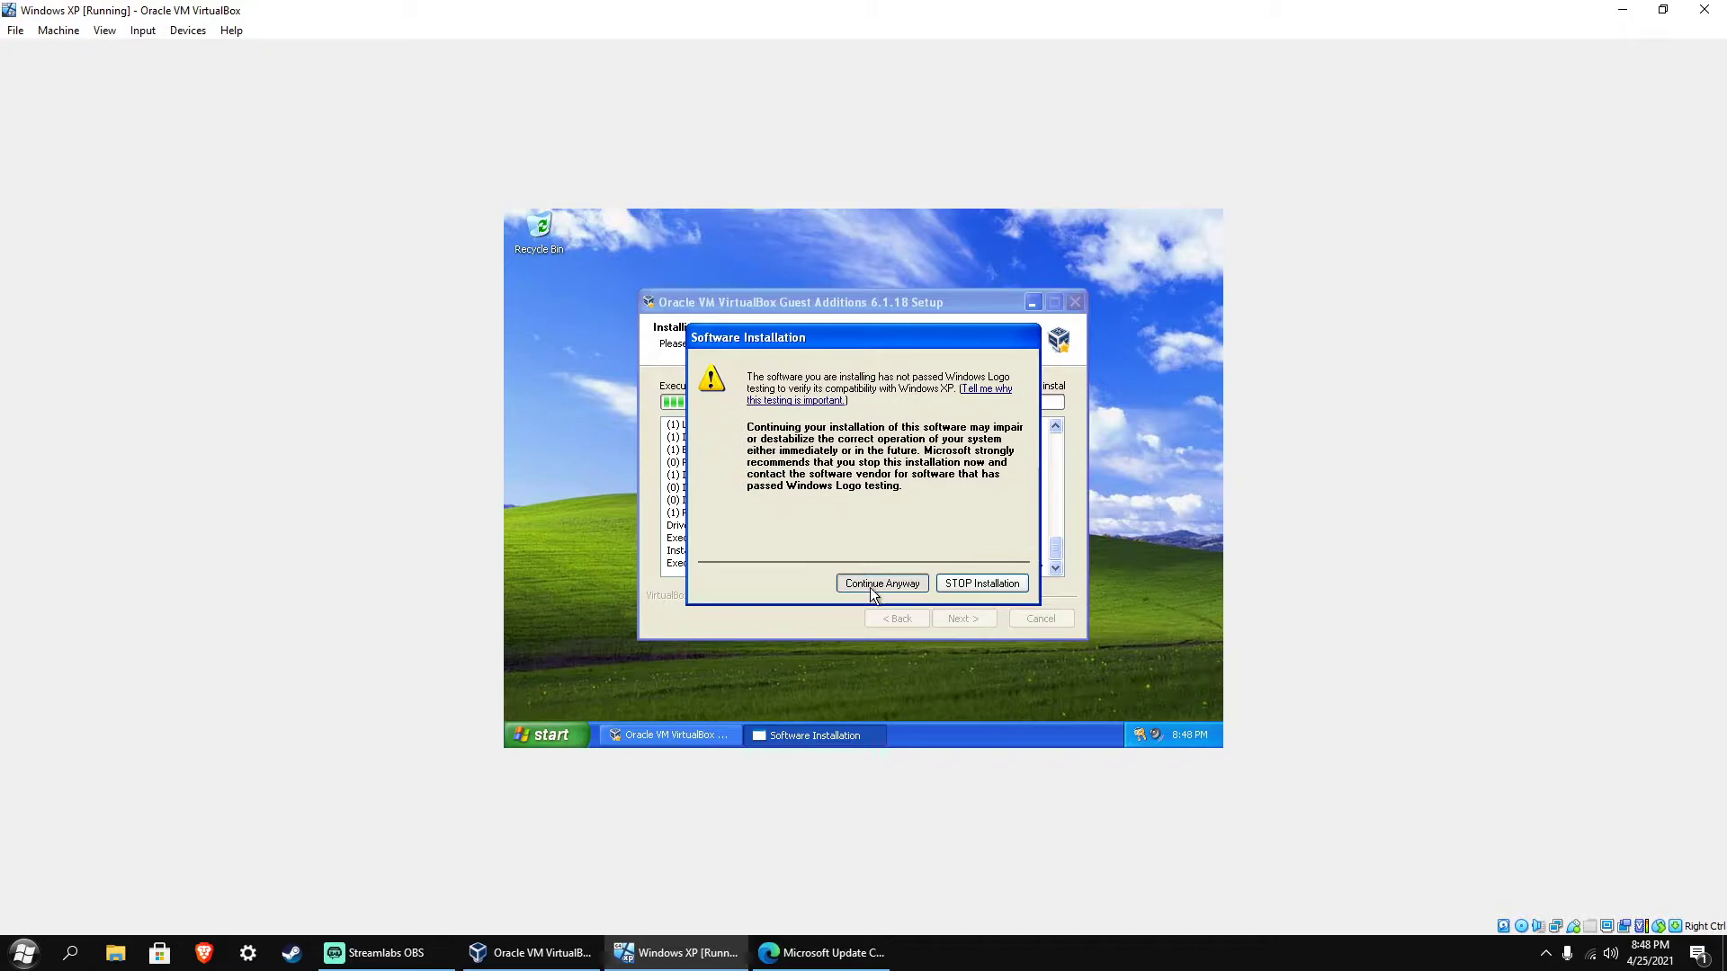
Allow the drivers that have not passed Windows Logo testing, then finish the Guest Additions setup with an immediate reboot
left_click(870, 584)
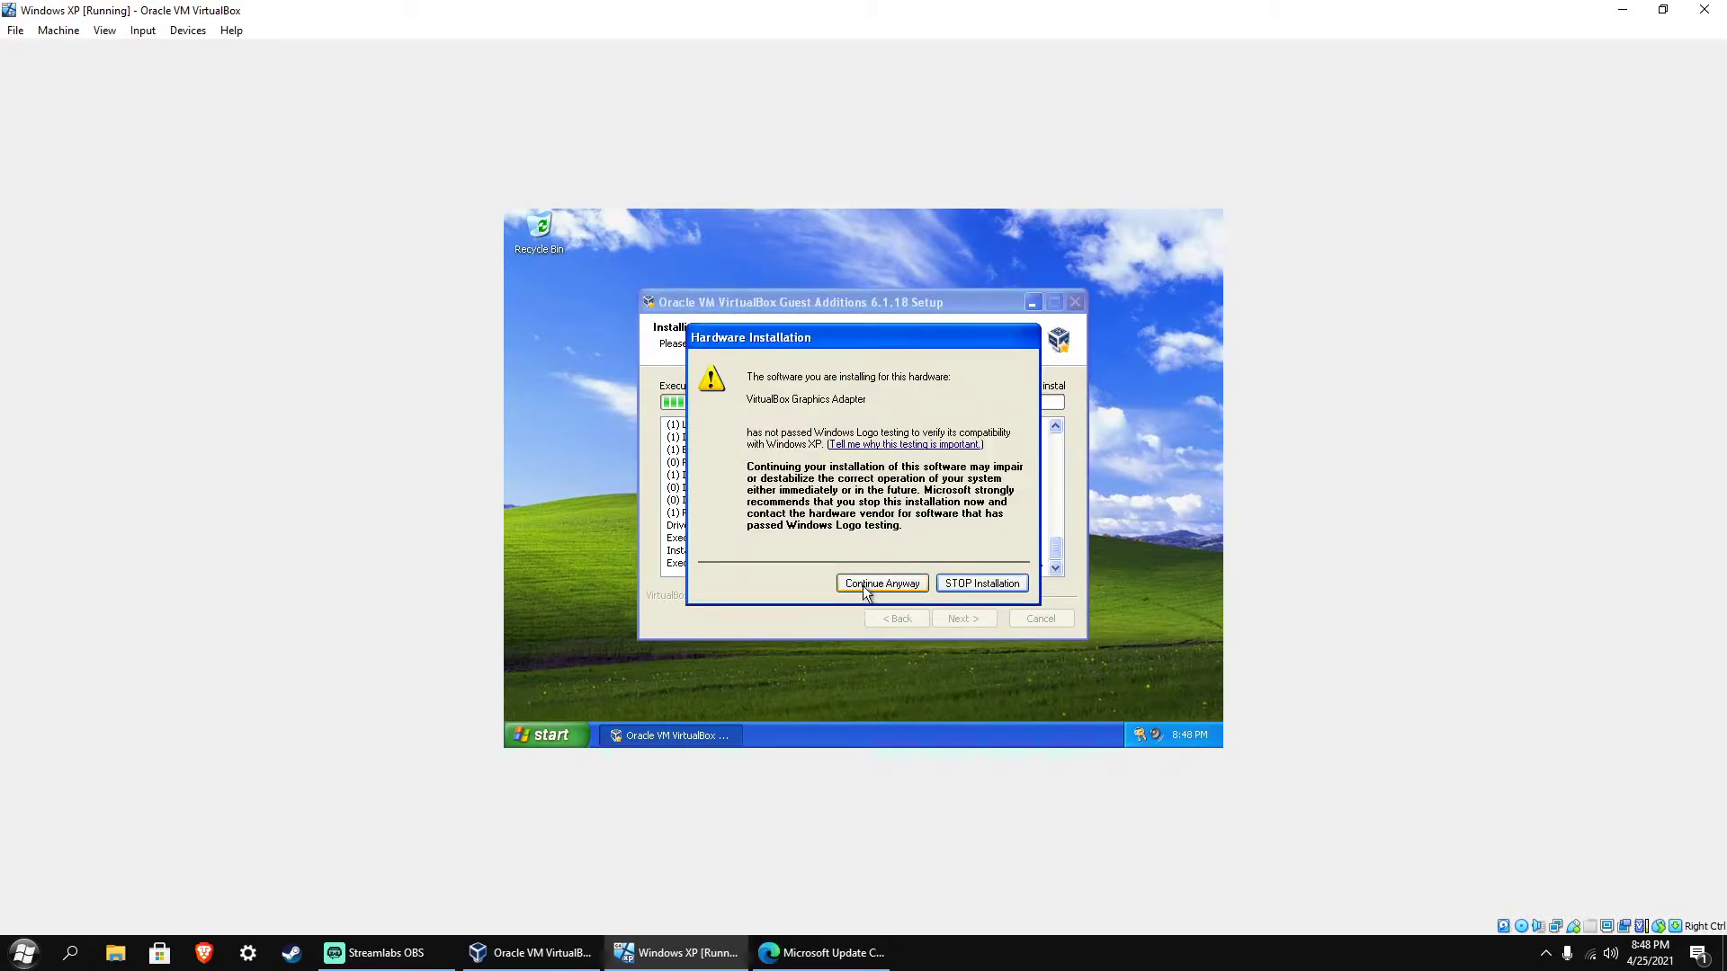
left_click(862, 585)
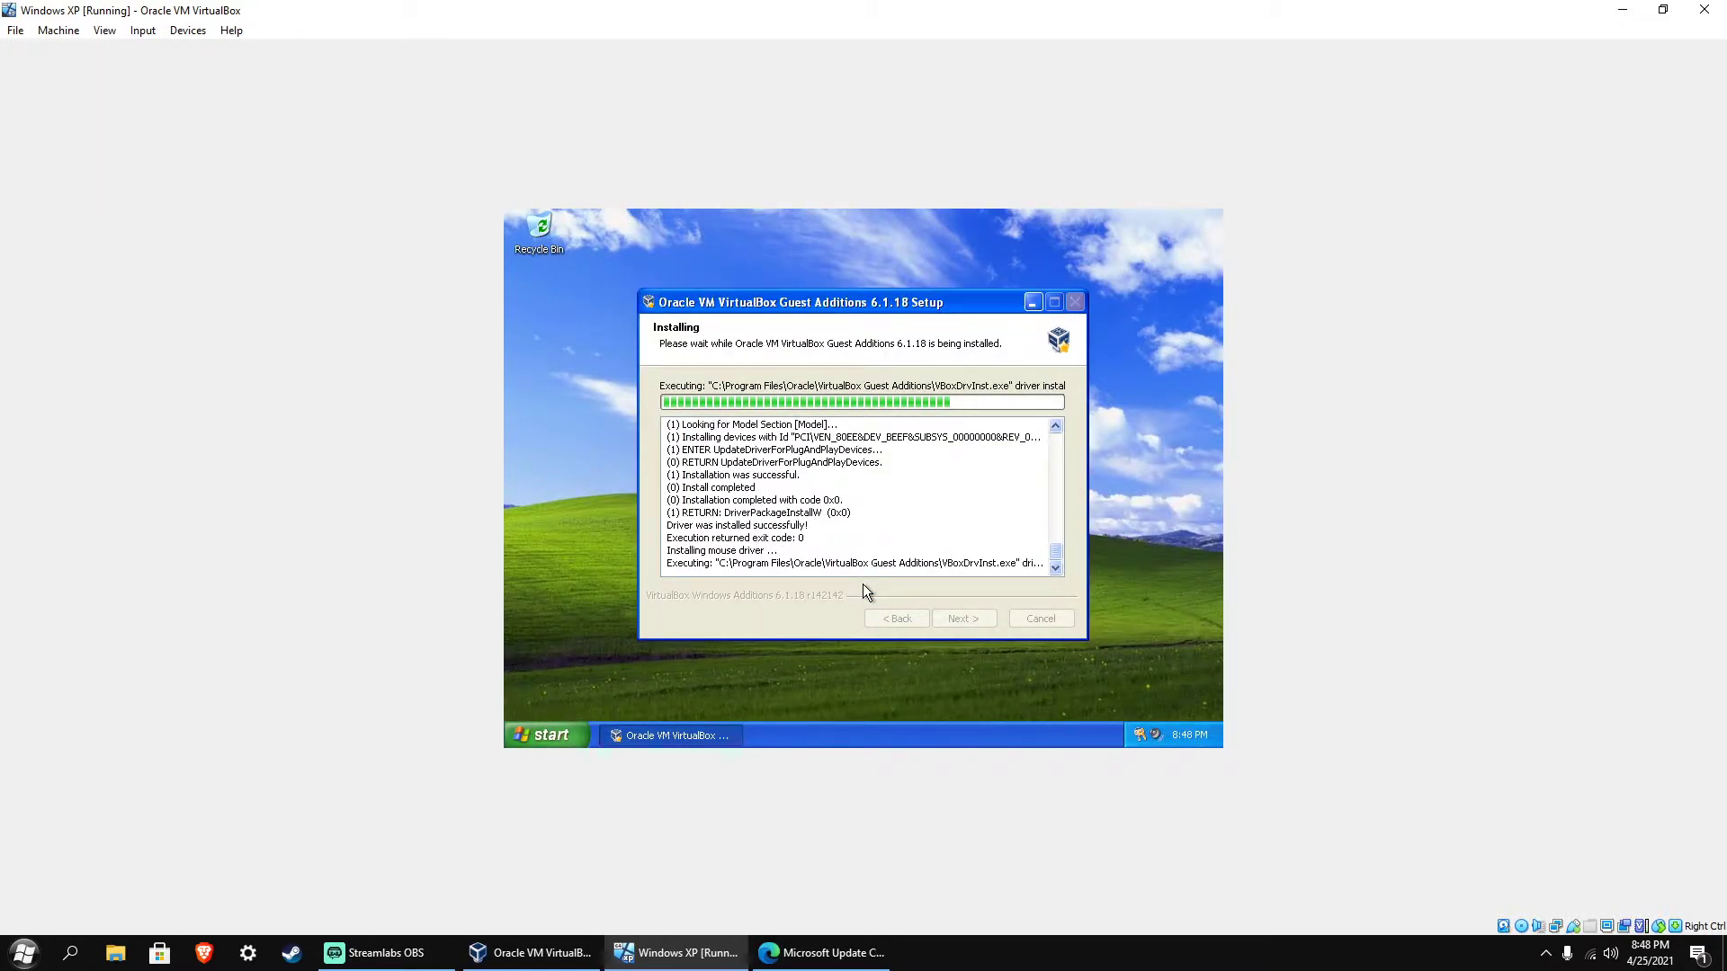
left_click(886, 581)
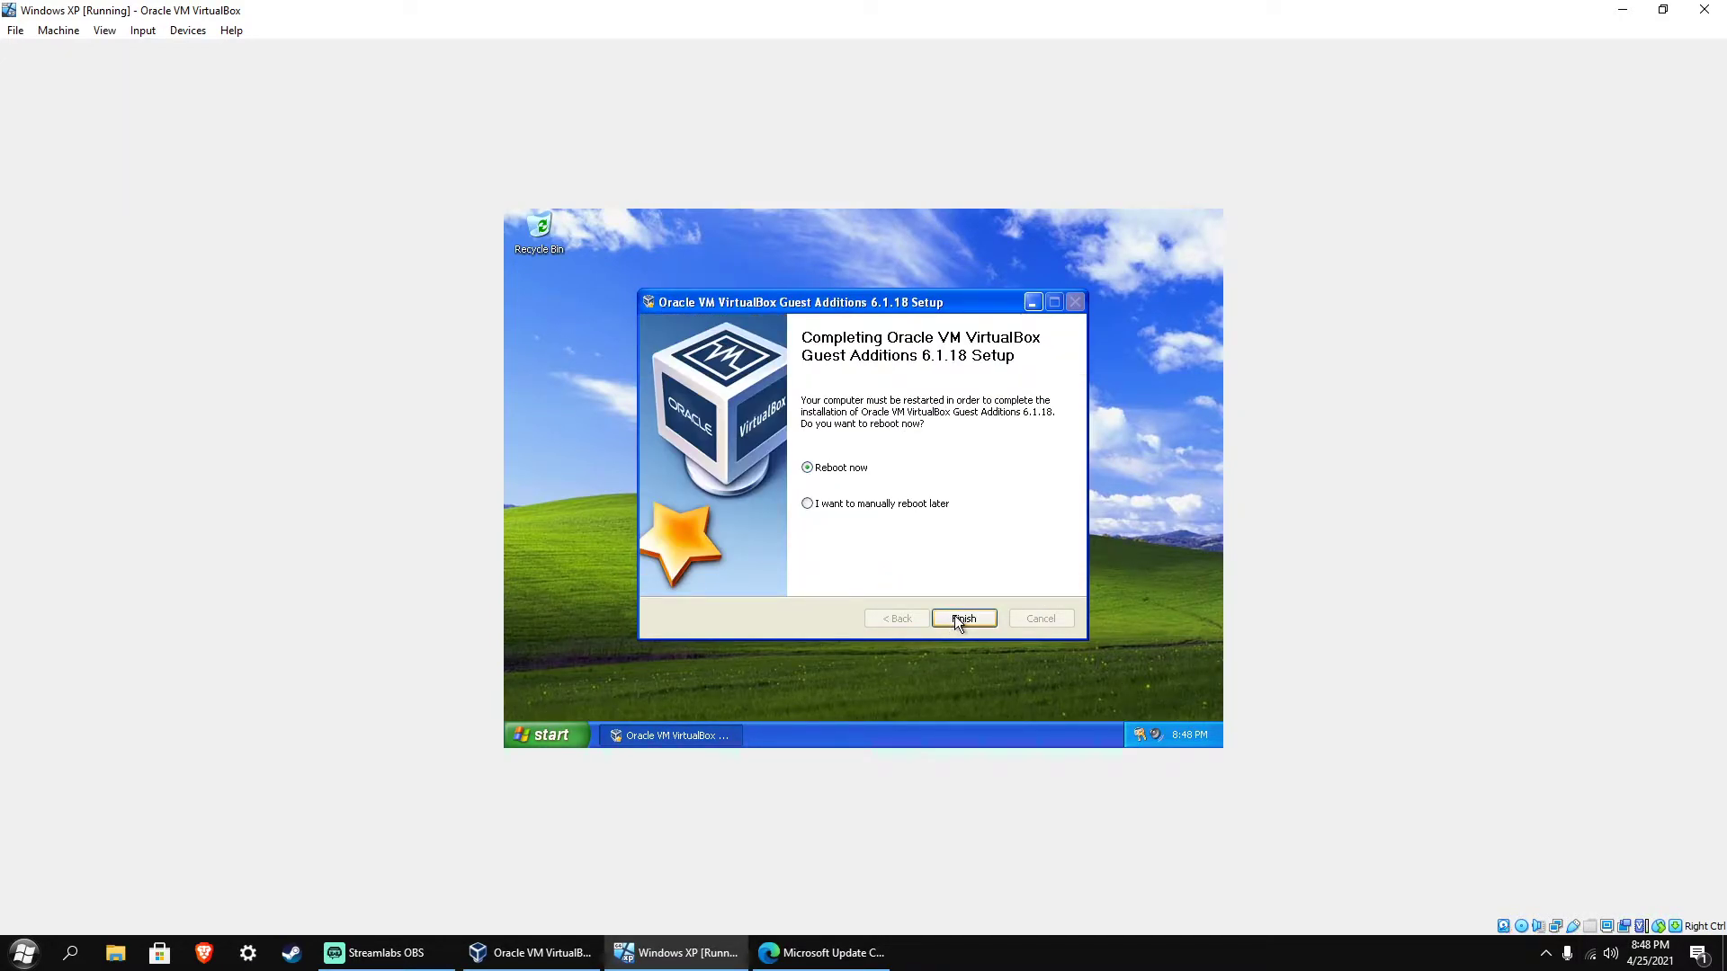
left_click(958, 619)
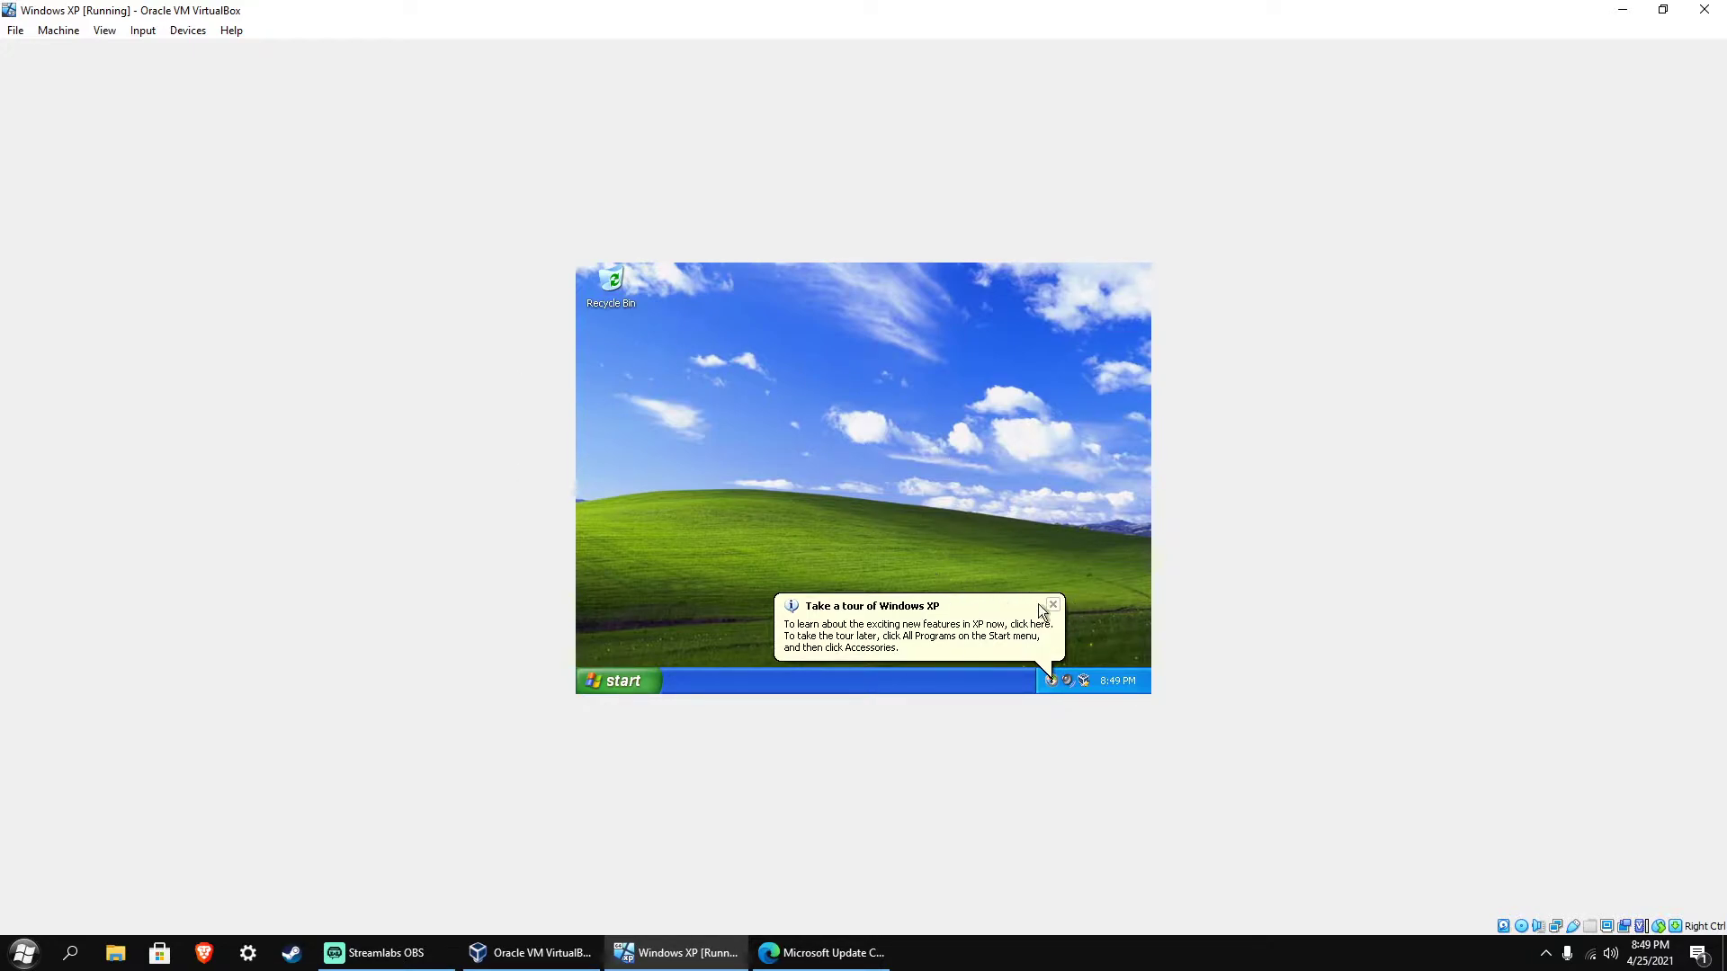
Dismiss the Windows XP tour notification and switch the virtual machine to full-screen mode
left_click(1053, 606)
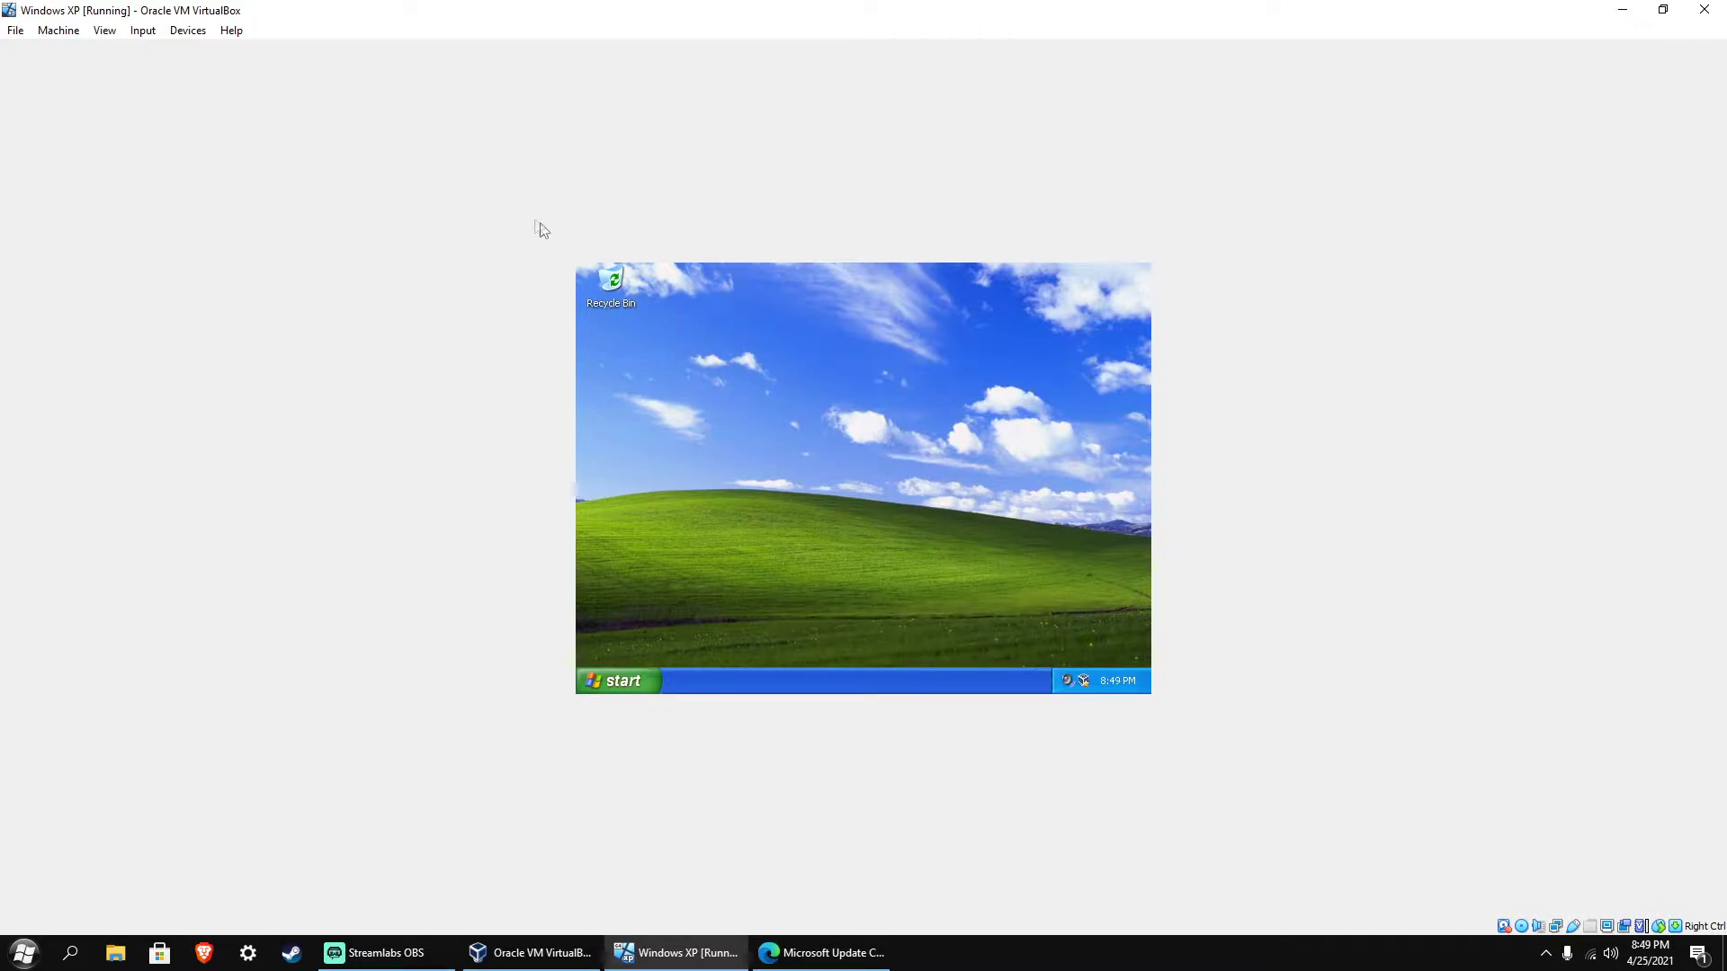
left_click(105, 30)
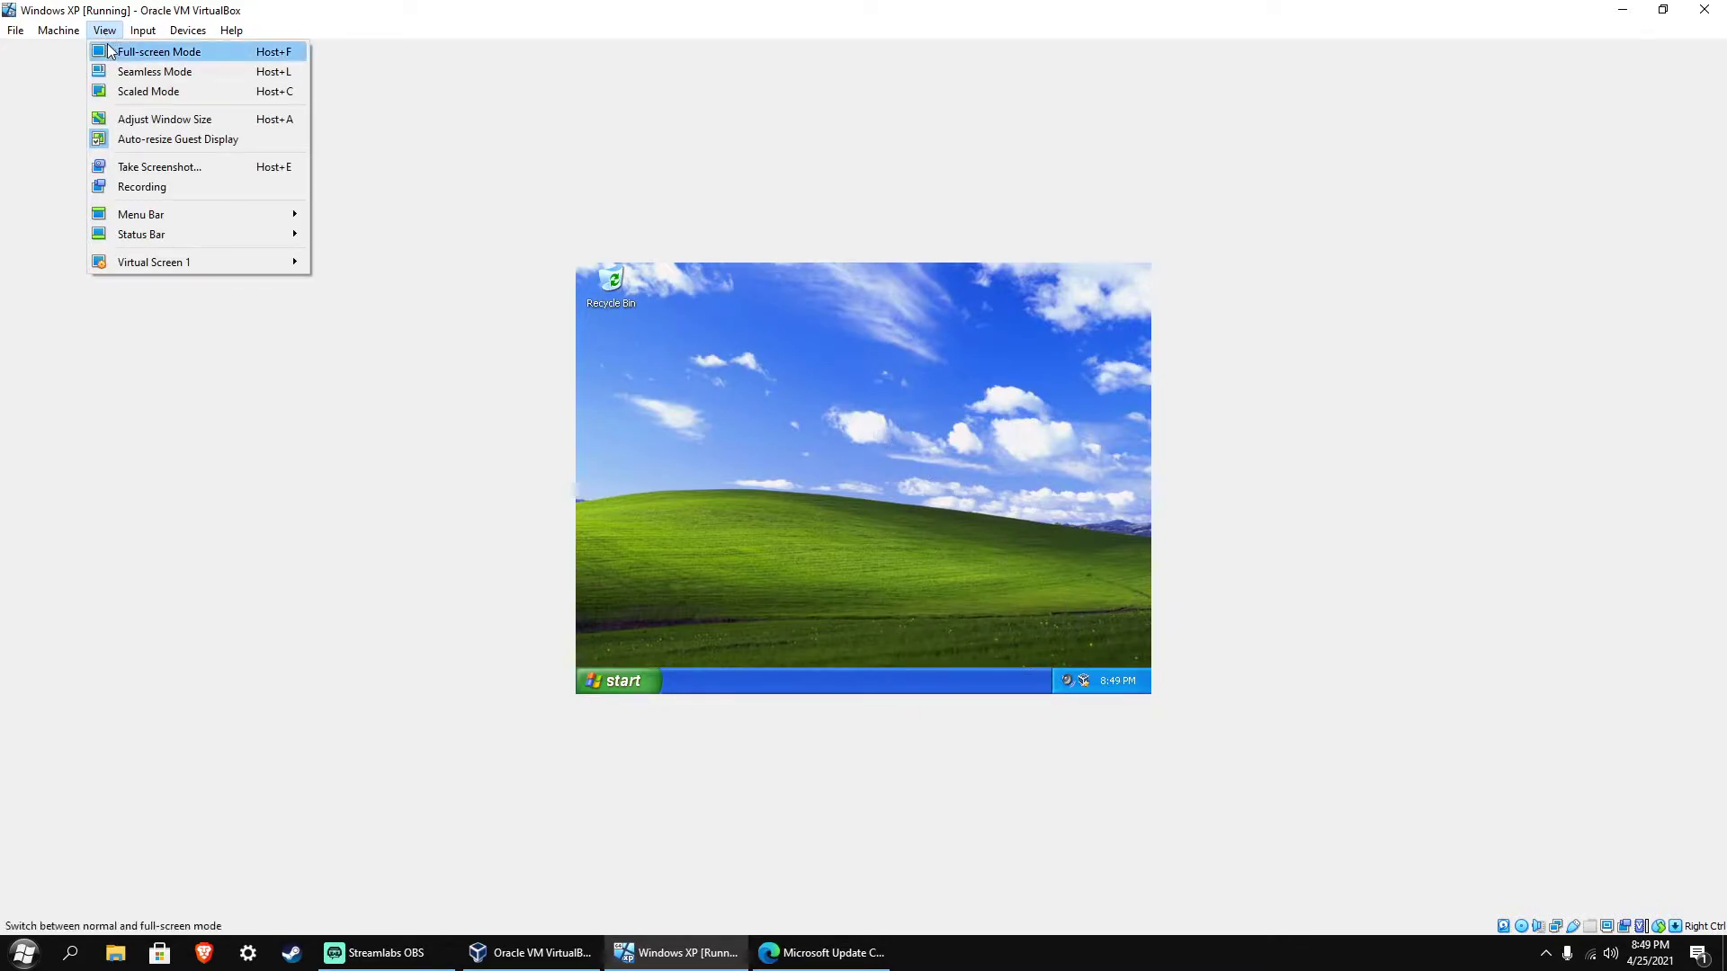
left_click(108, 51)
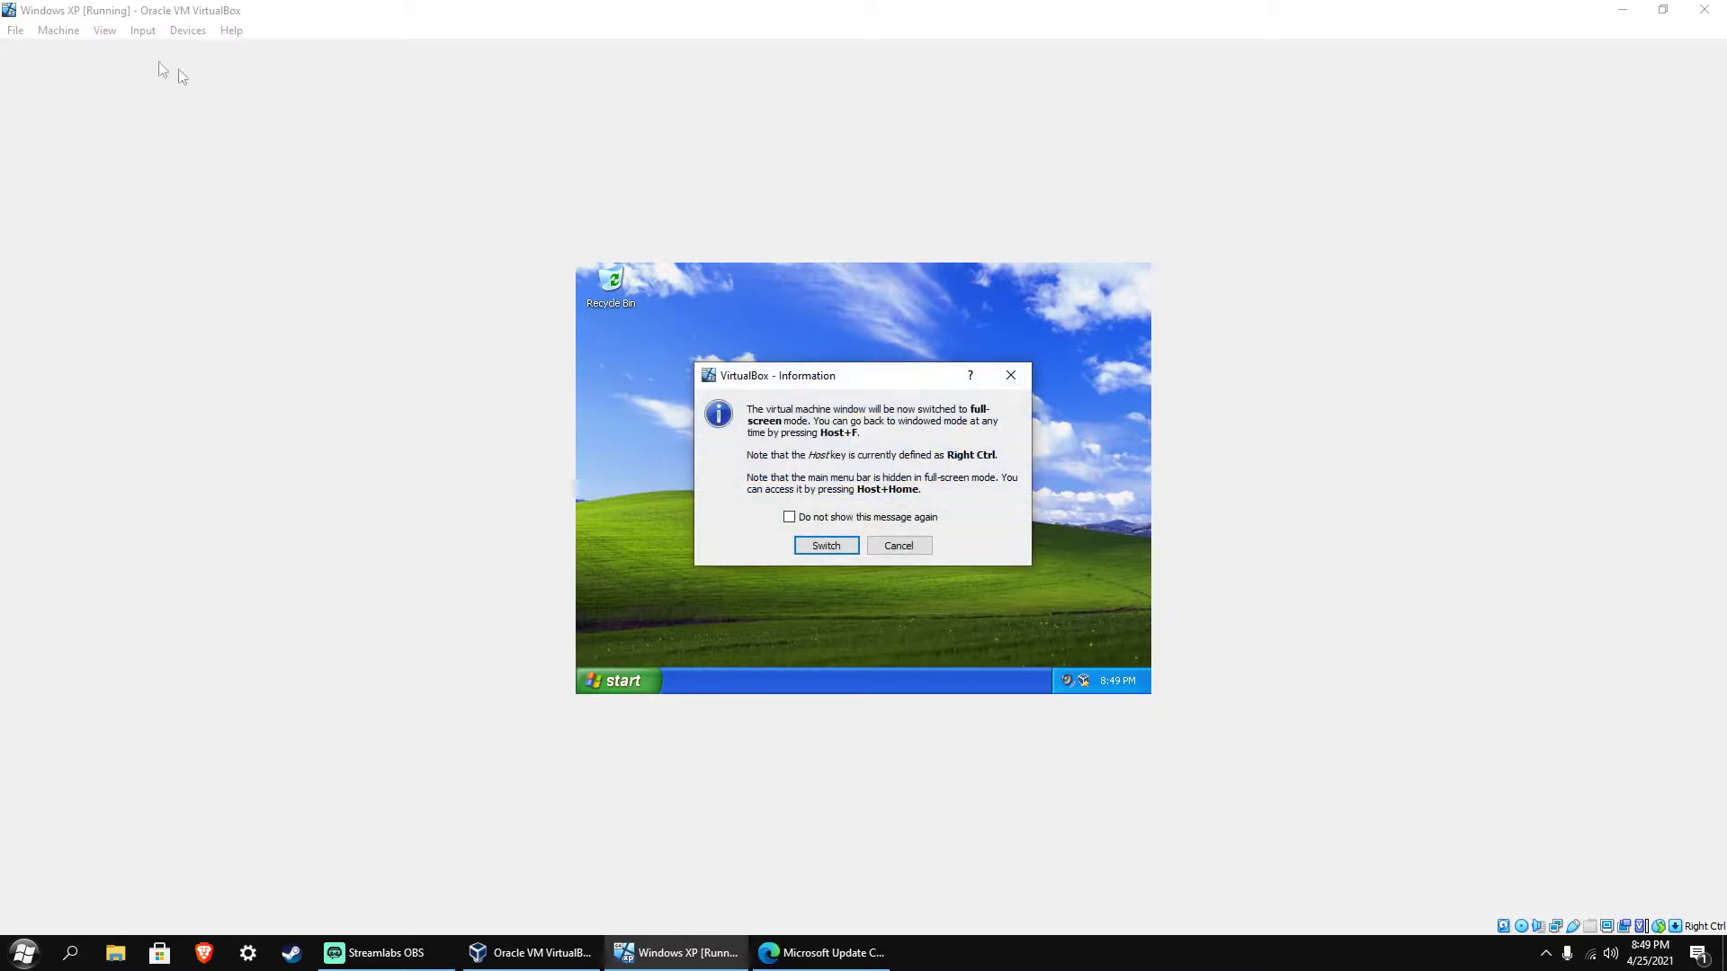
left_click(819, 546)
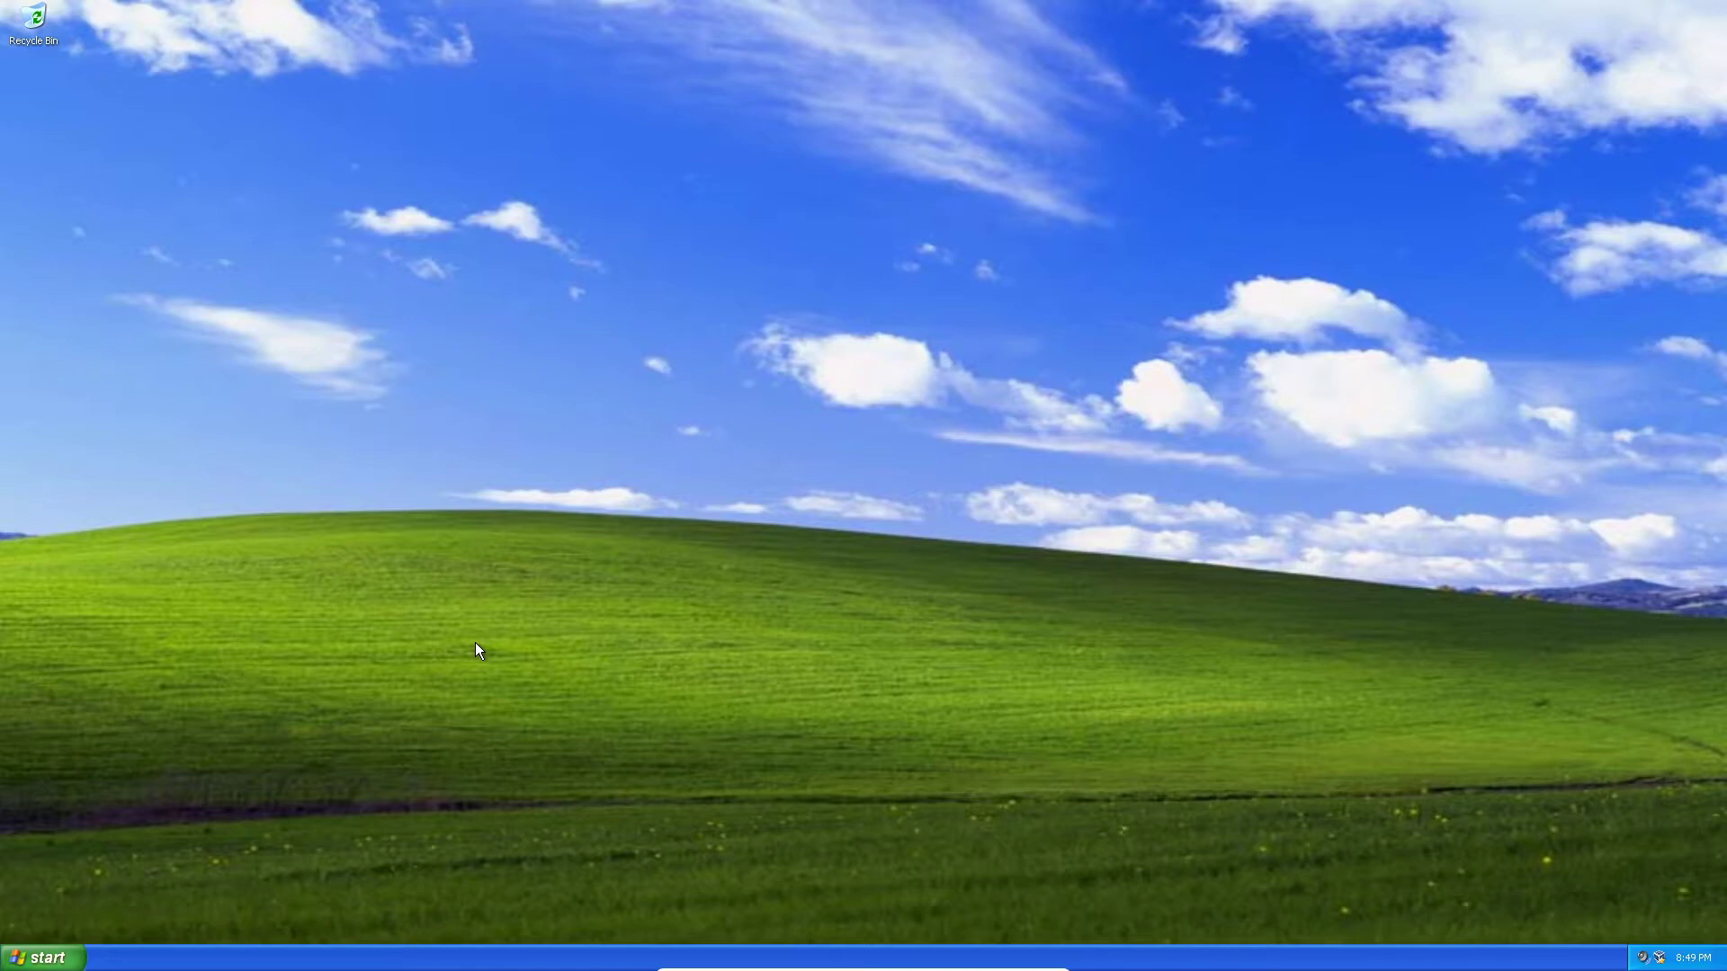
Turn off the Windows XP guest computer
left_click(65, 963)
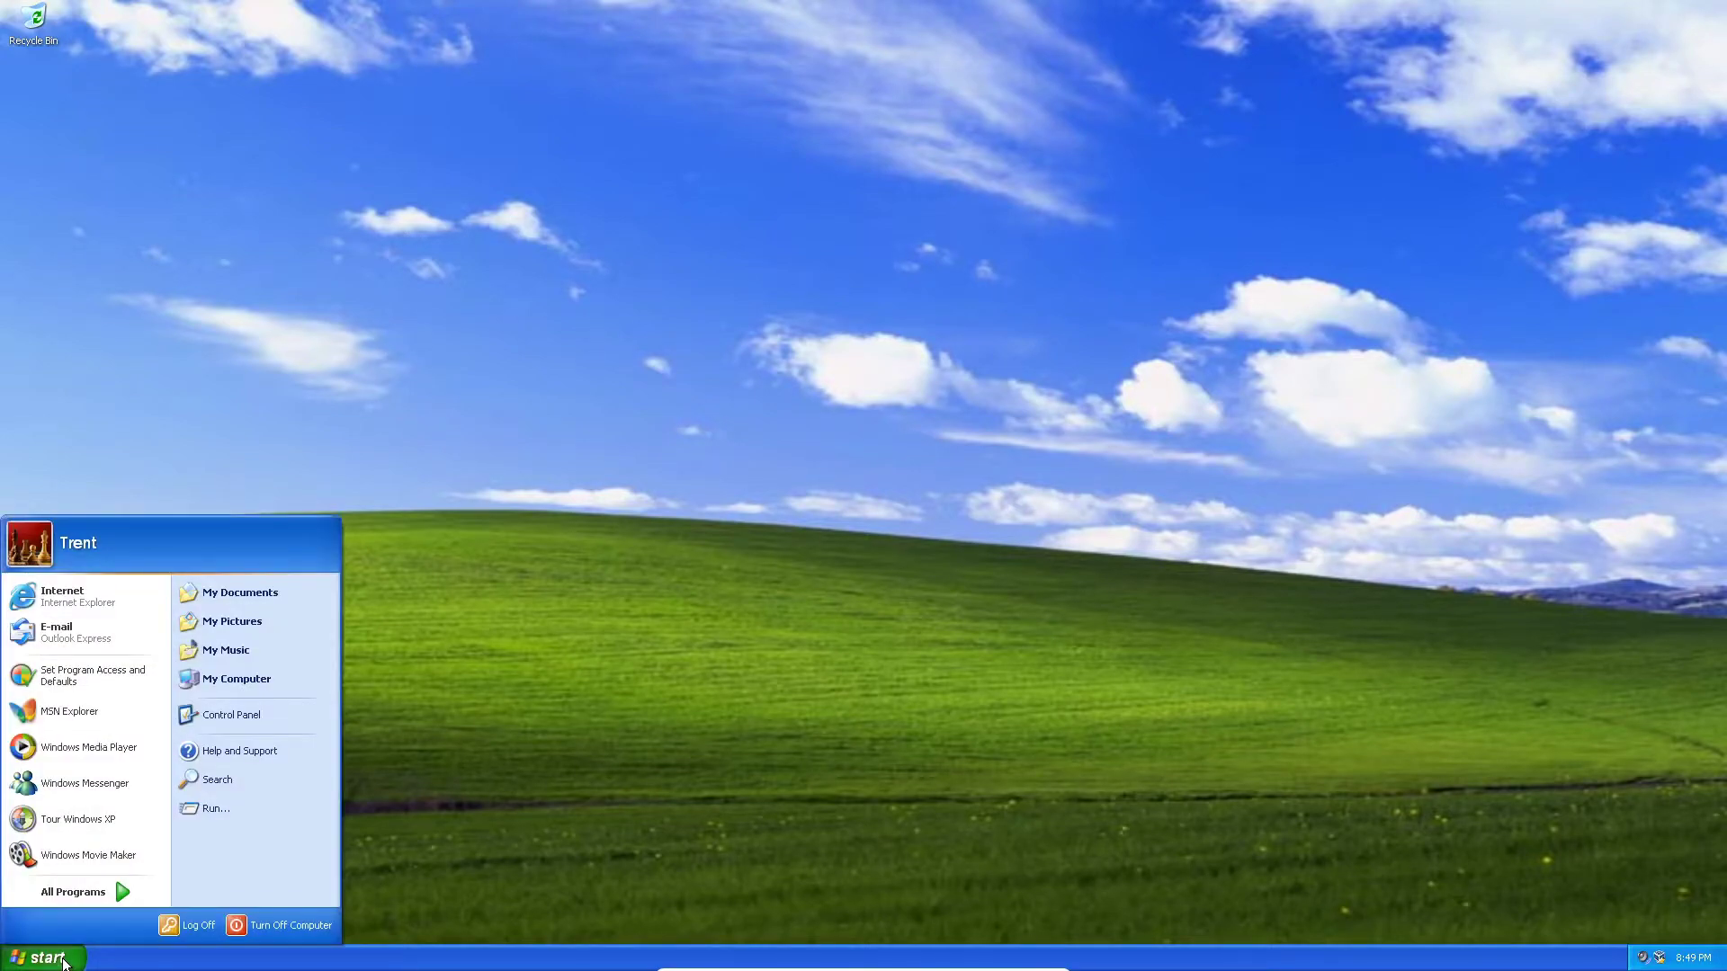
left_click(273, 930)
left_click(874, 358)
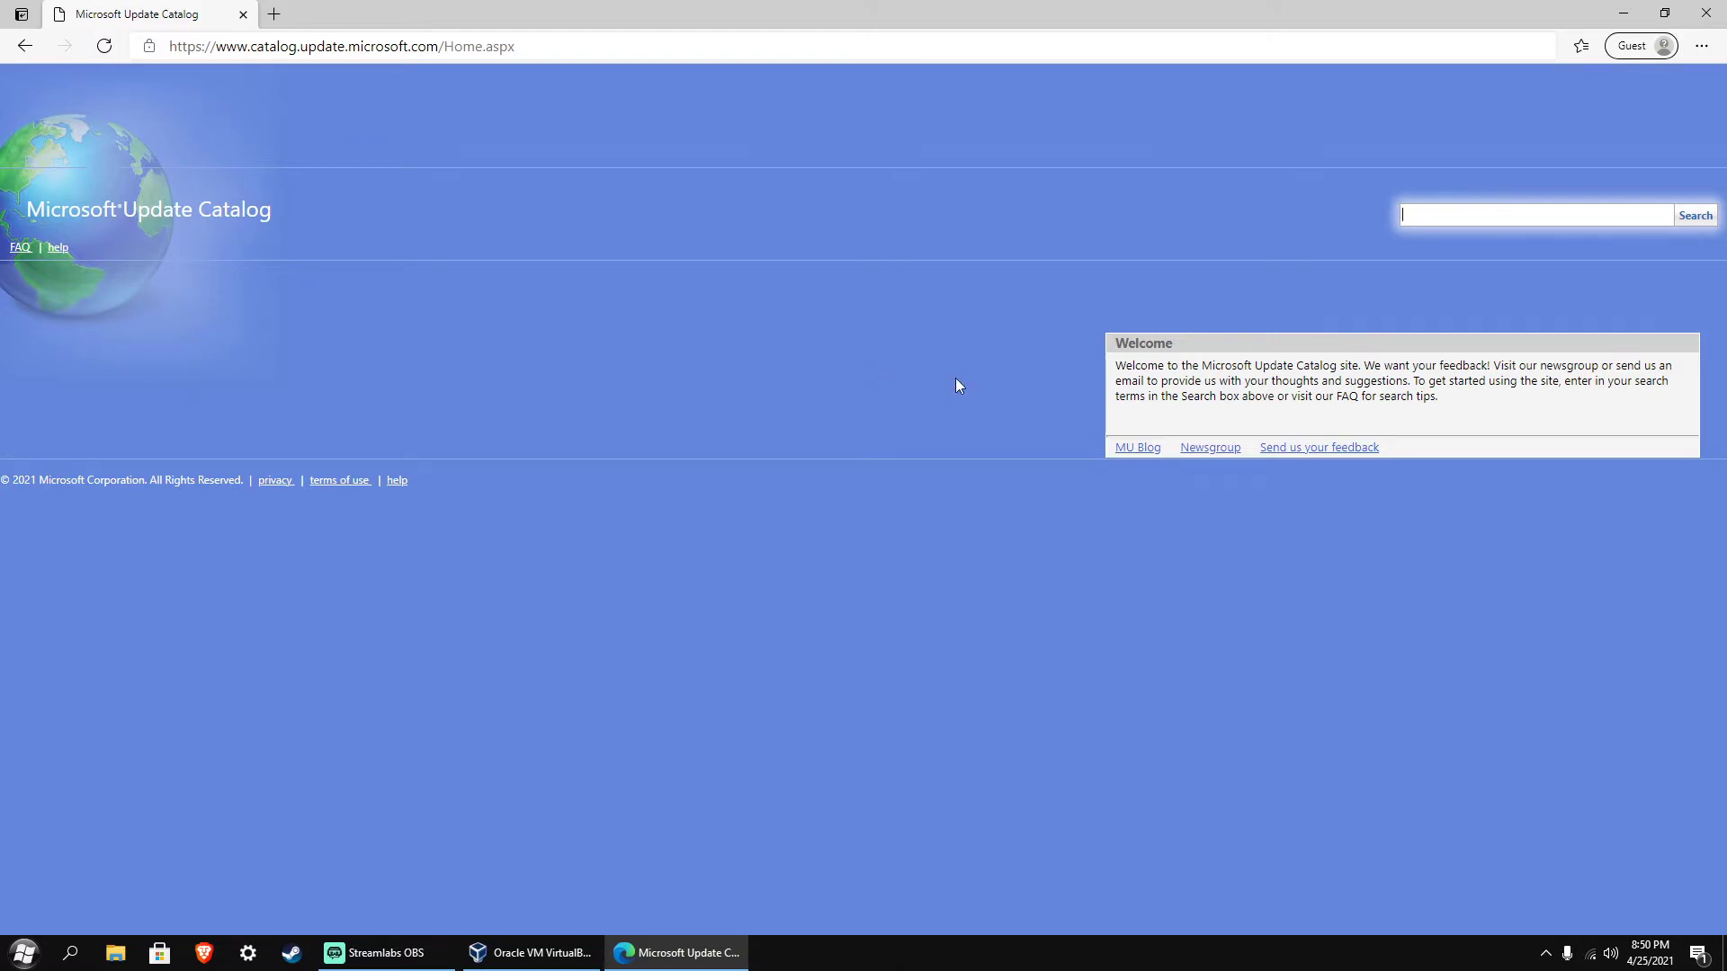
Search the Microsoft Update Catalog for "Windows XP Service Pack 3"
type("Windows XP Service Pack 3")
key("Return")
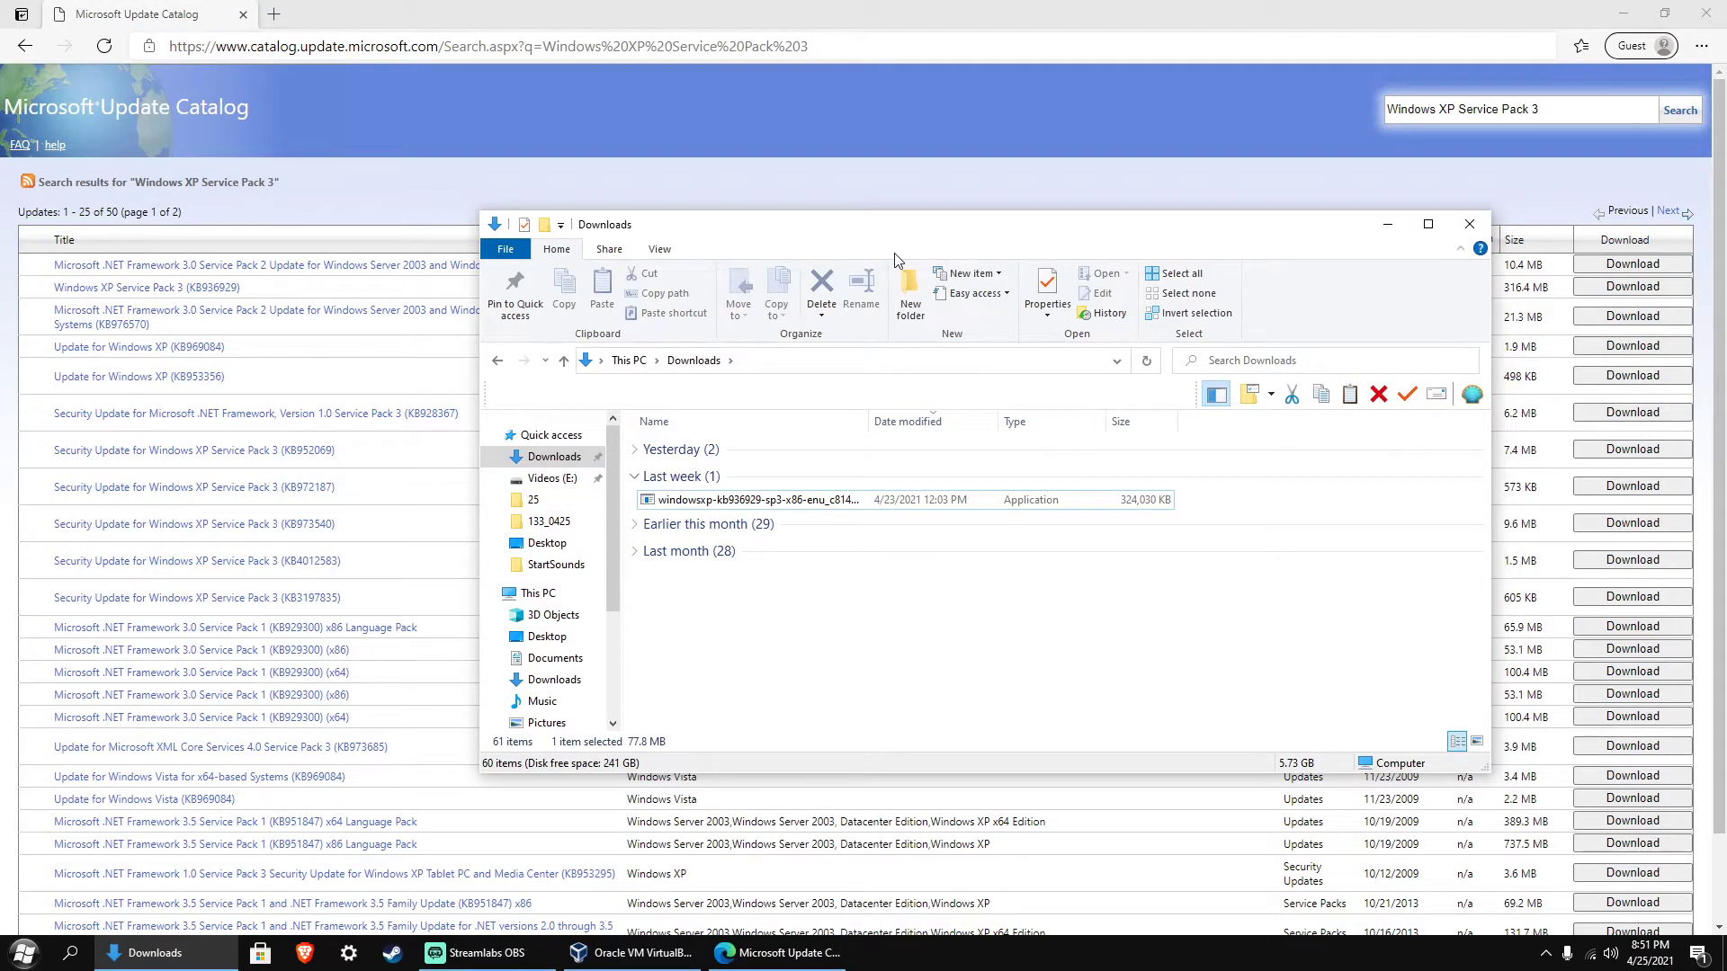
Quick-format the UNTITLED (F:) USB drive as FAT32 with the volume label SP3, accepting the erasure of its data
scroll(528, 663, "down", 3)
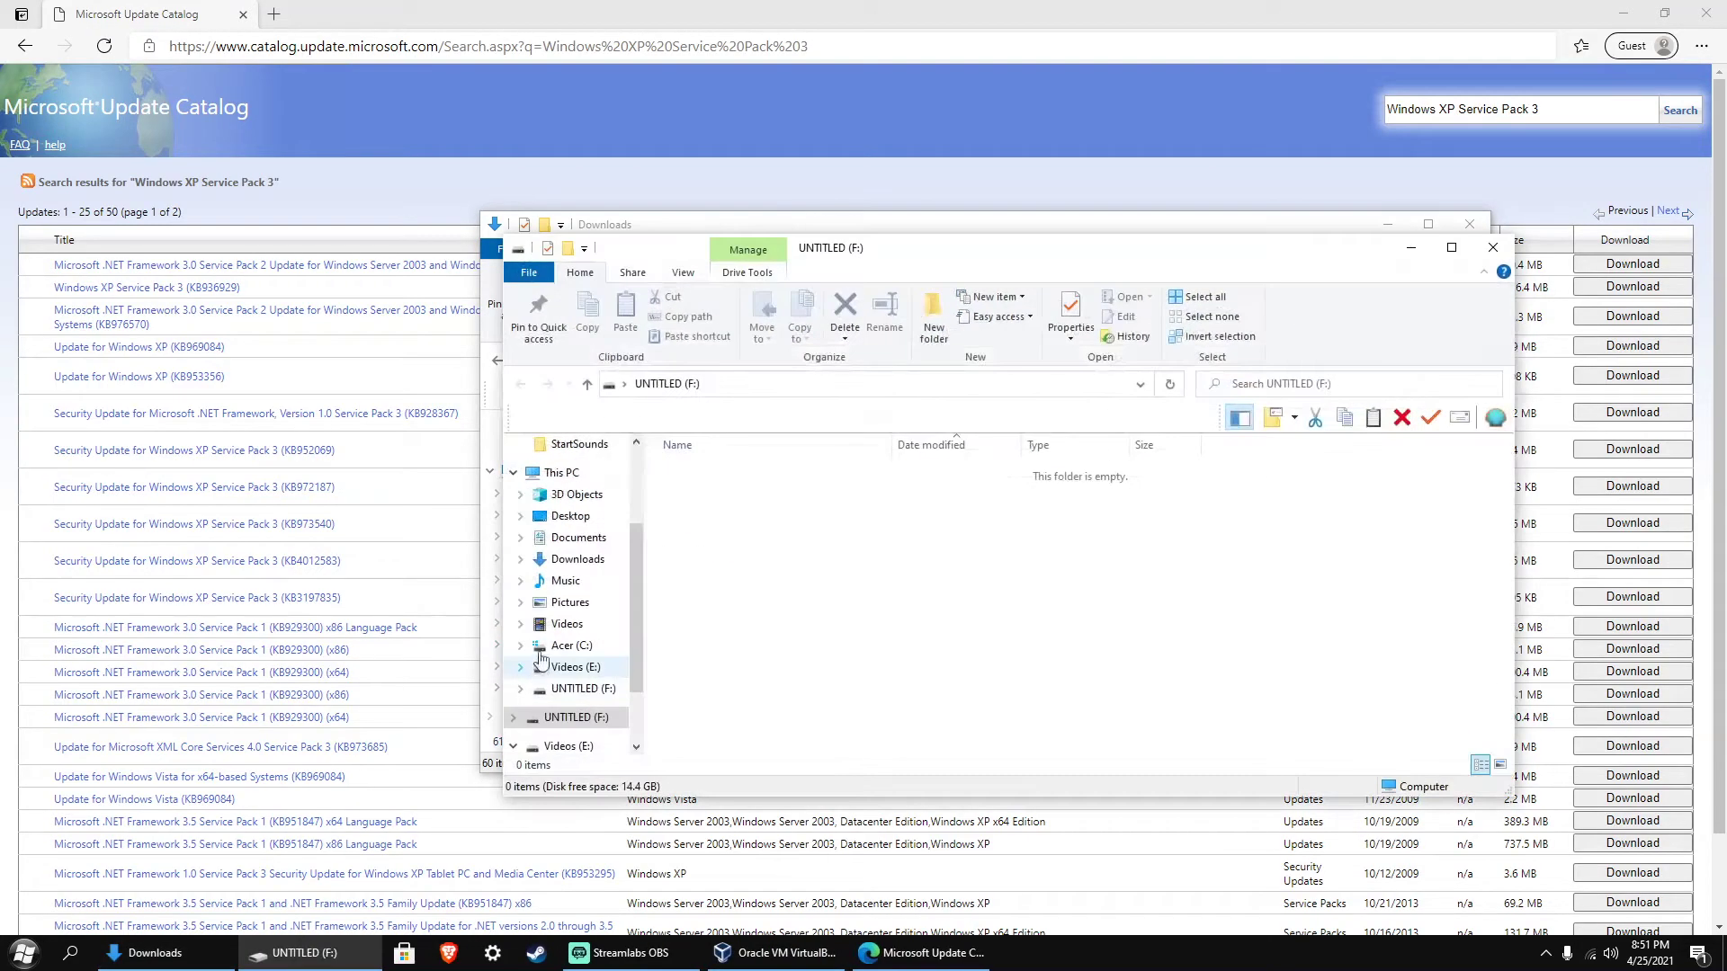
left_click_drag(960, 258, 933, 239)
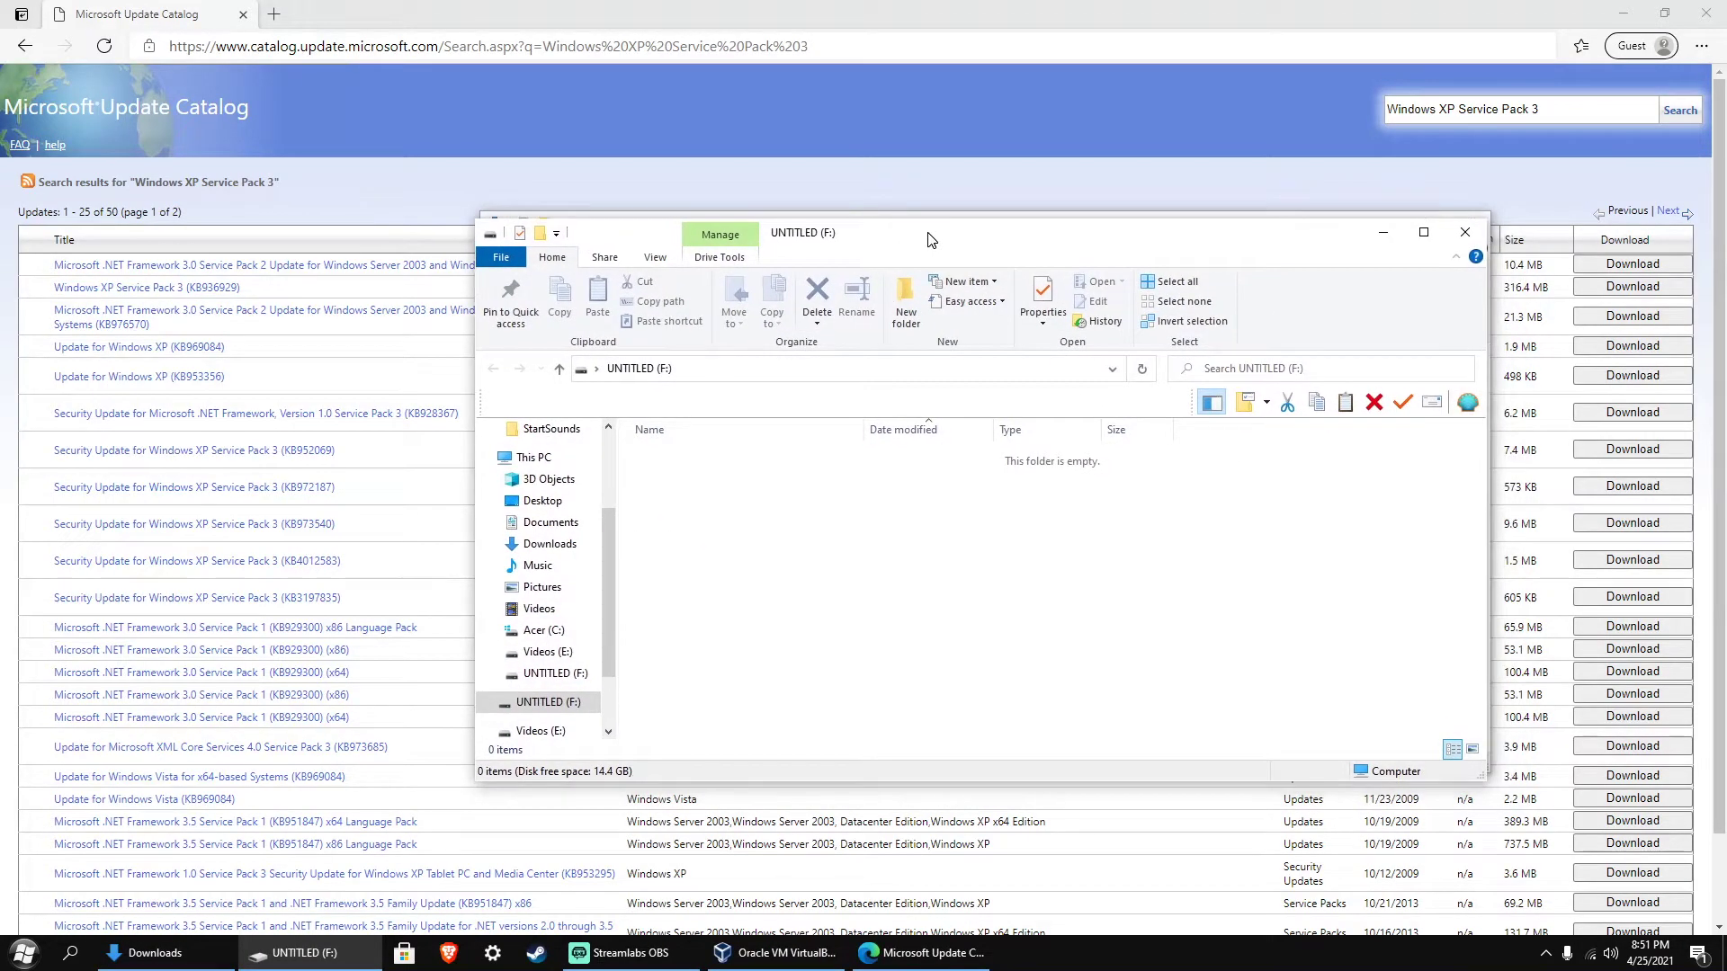
right_click(545, 698)
left_click(632, 539)
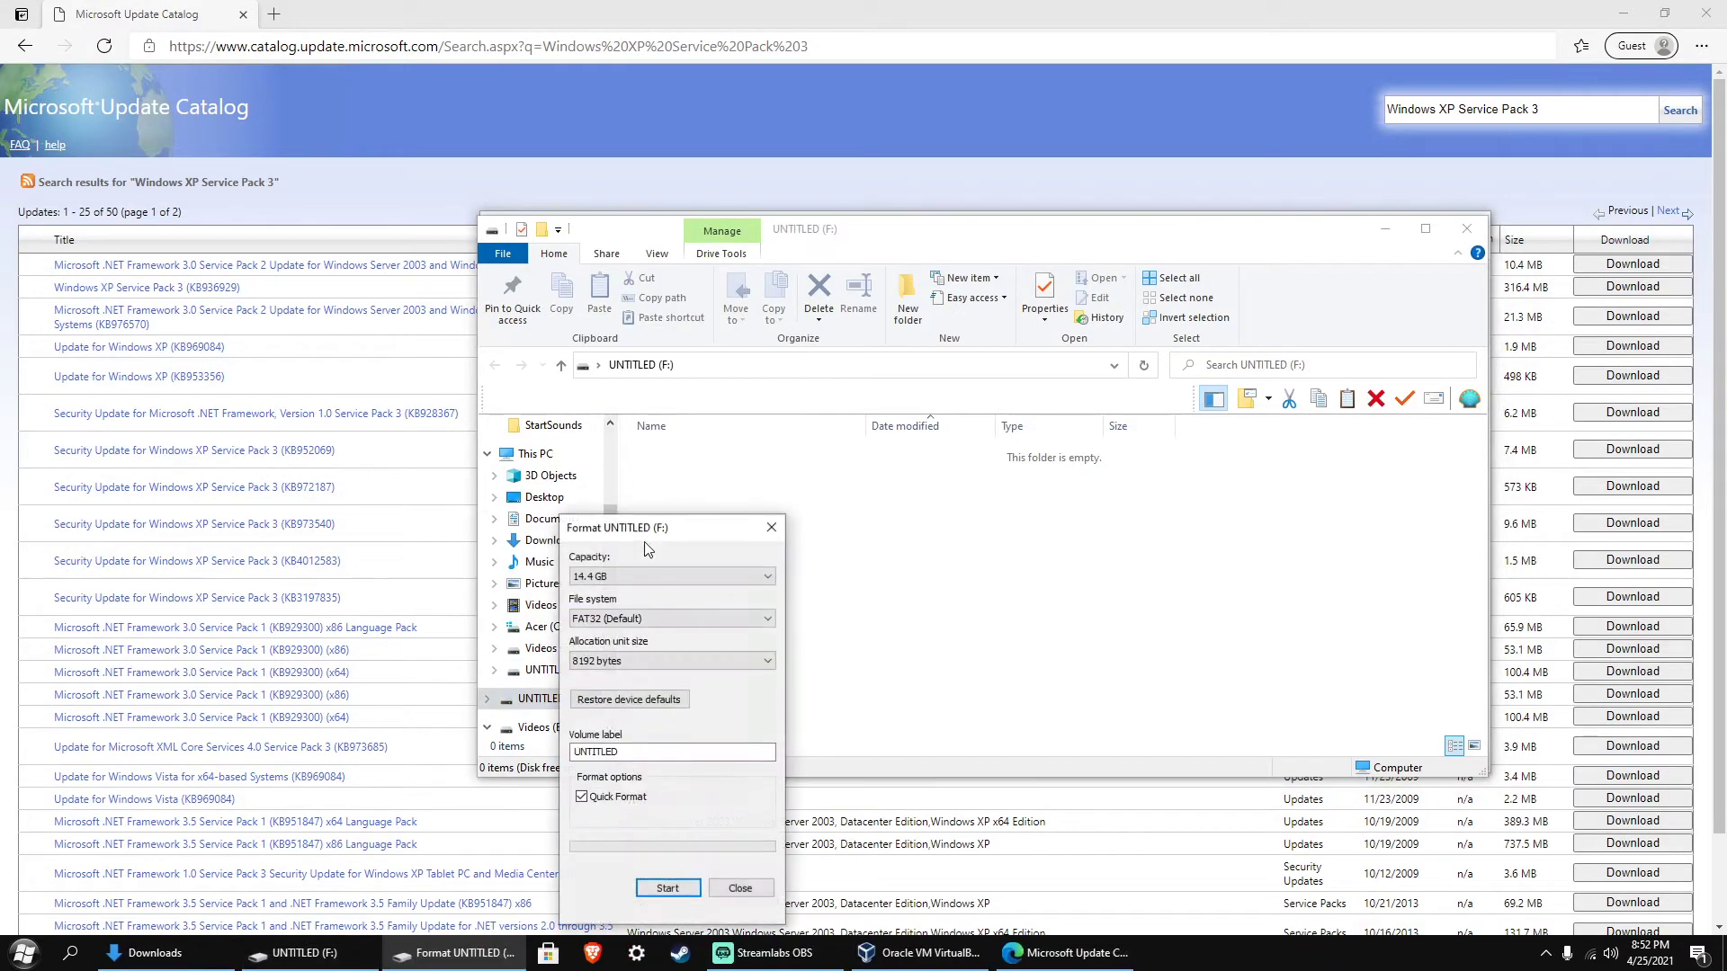
double_click(643, 754)
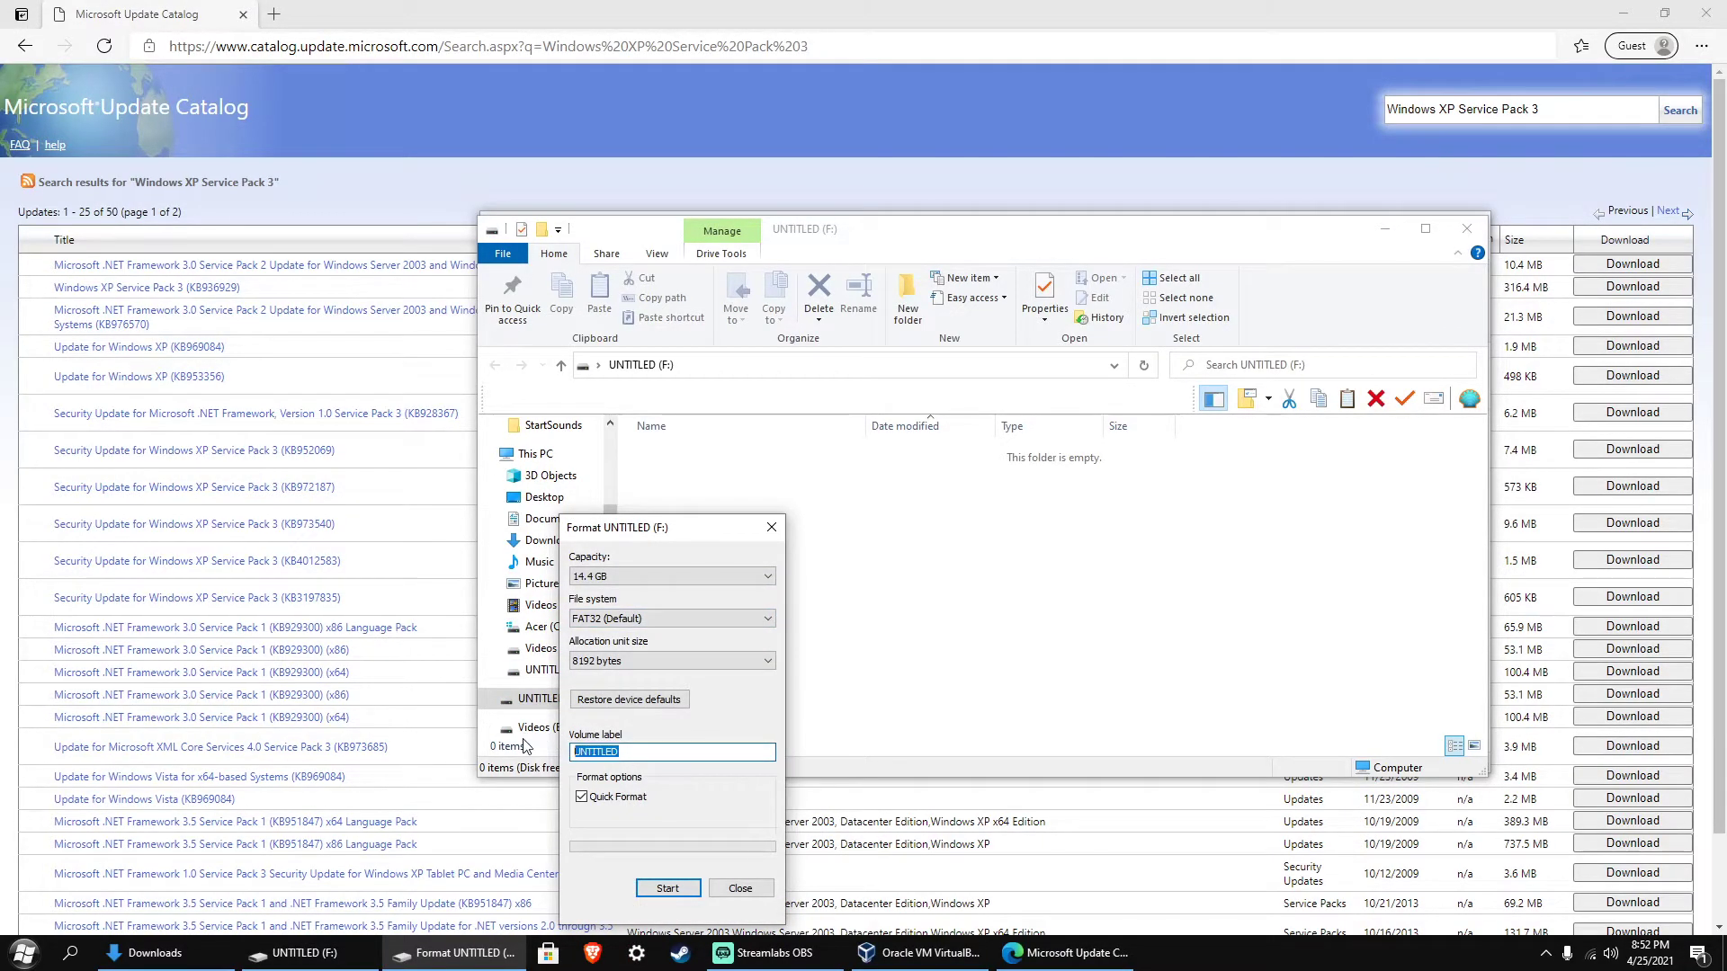
type("SP3")
left_click(665, 890)
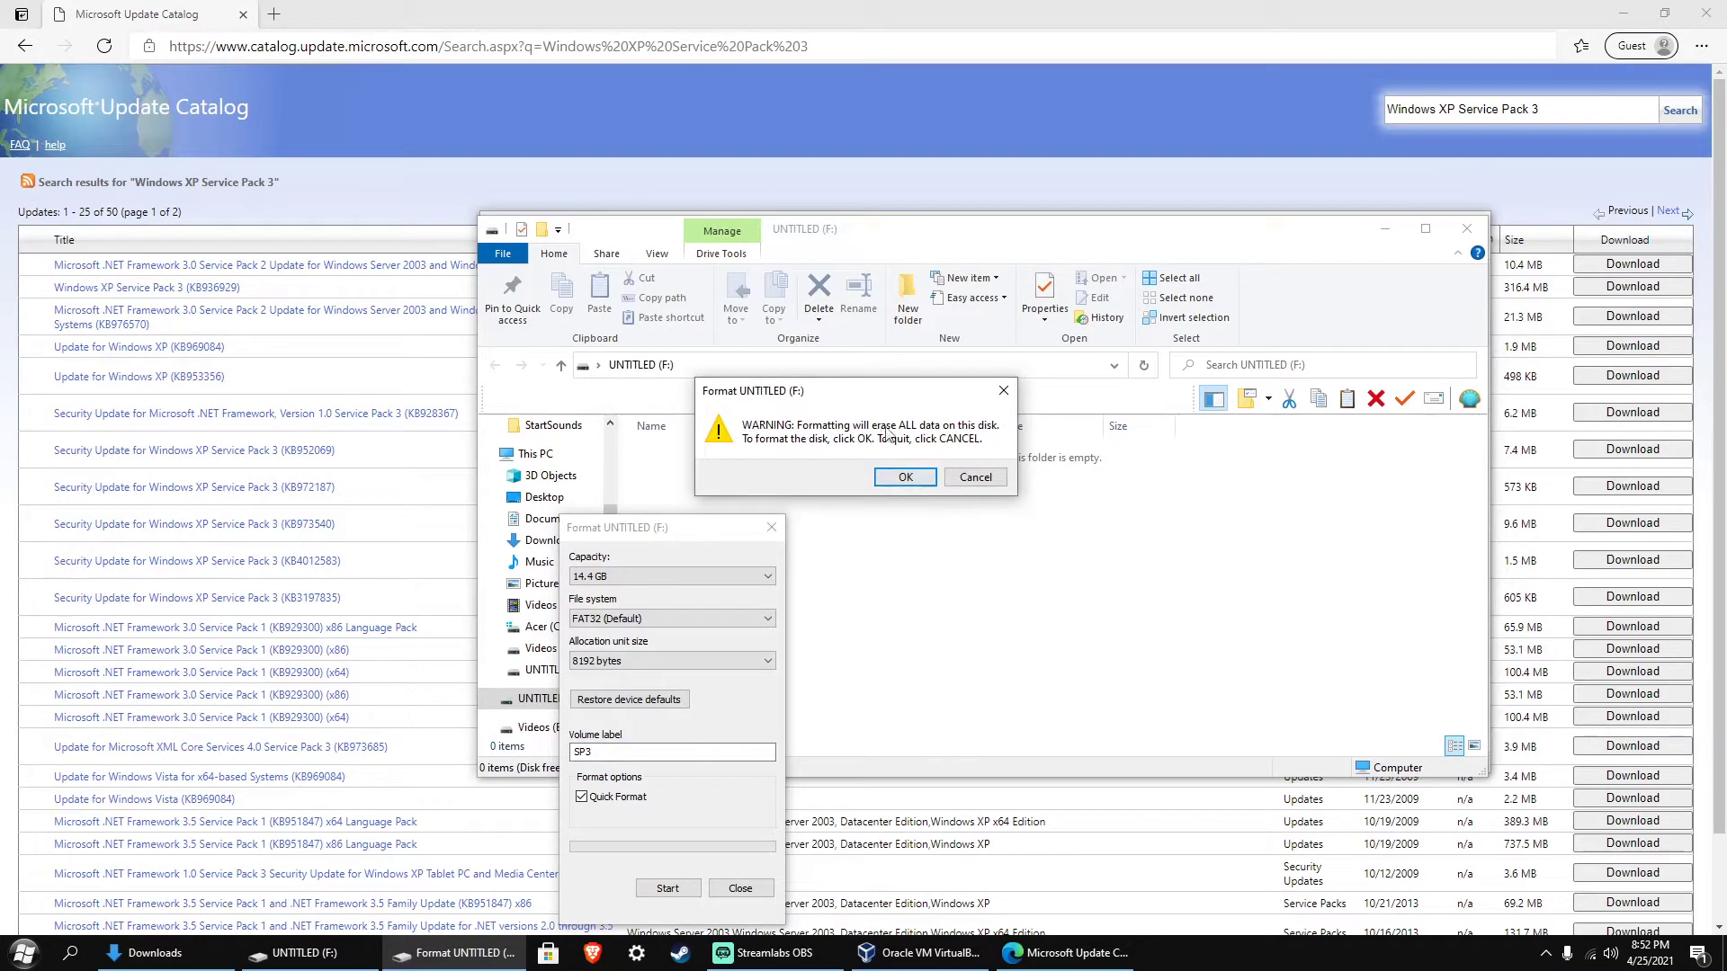
left_click(904, 477)
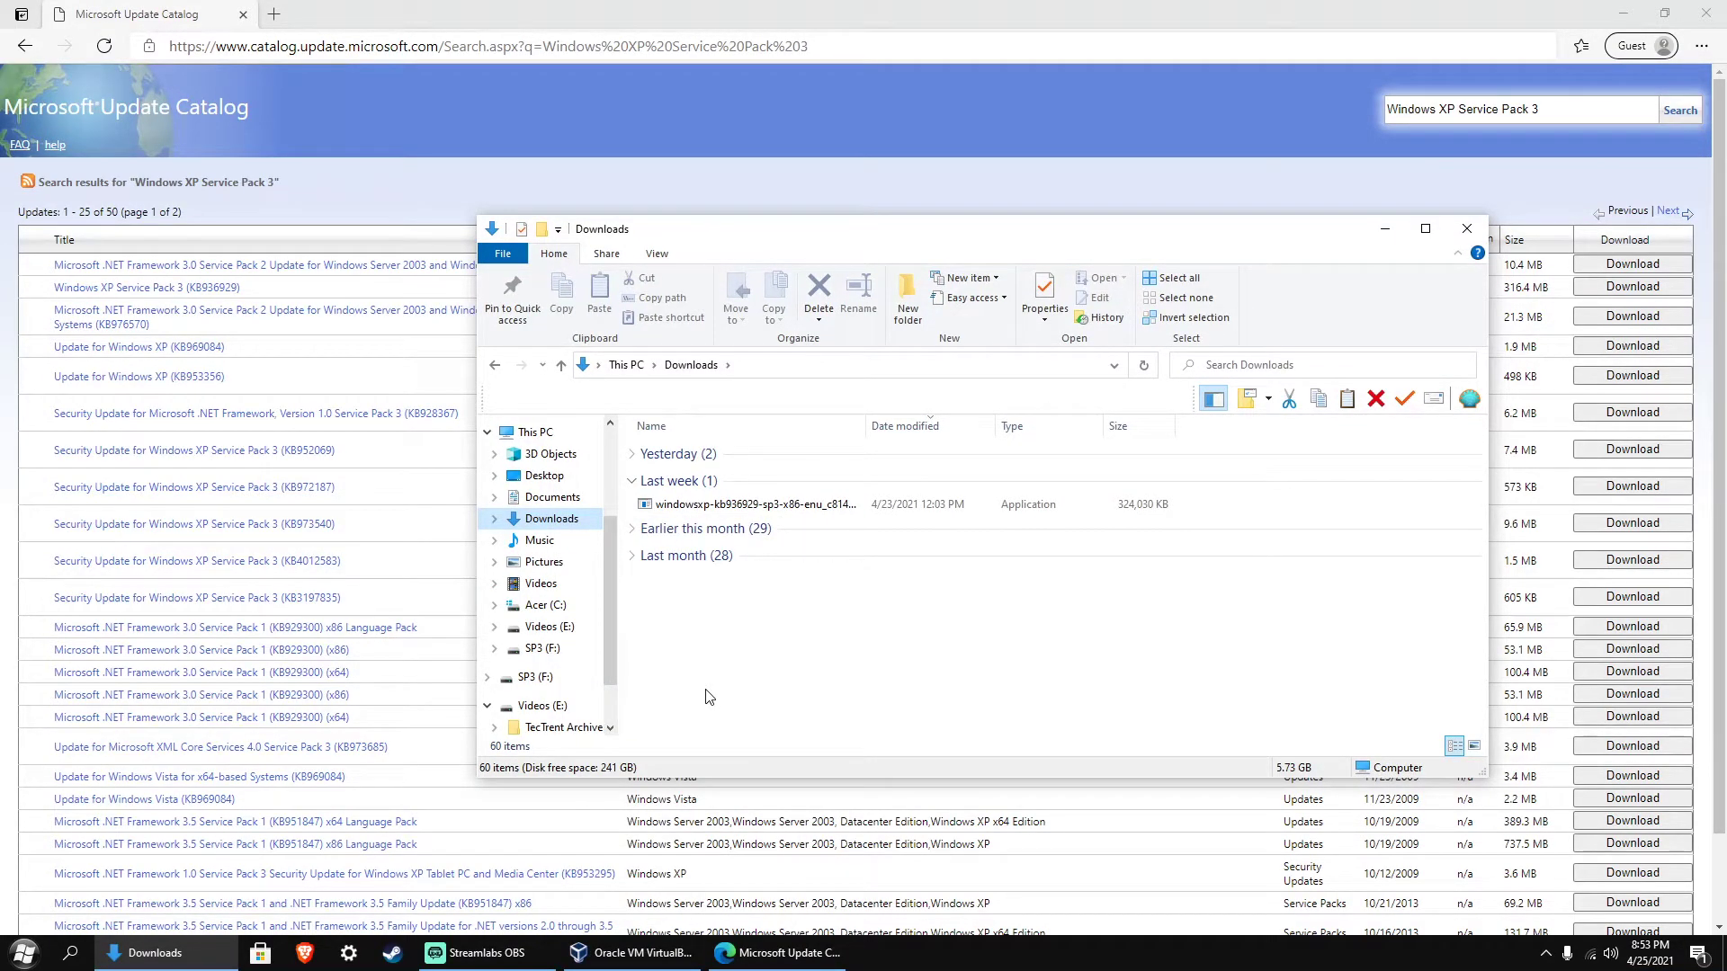
Copy the windowsxp-kb936929-sp3-x86-enu installer from Downloads to the SP3 (F:) drive, accepting the copy without its properties
left_click(708, 511)
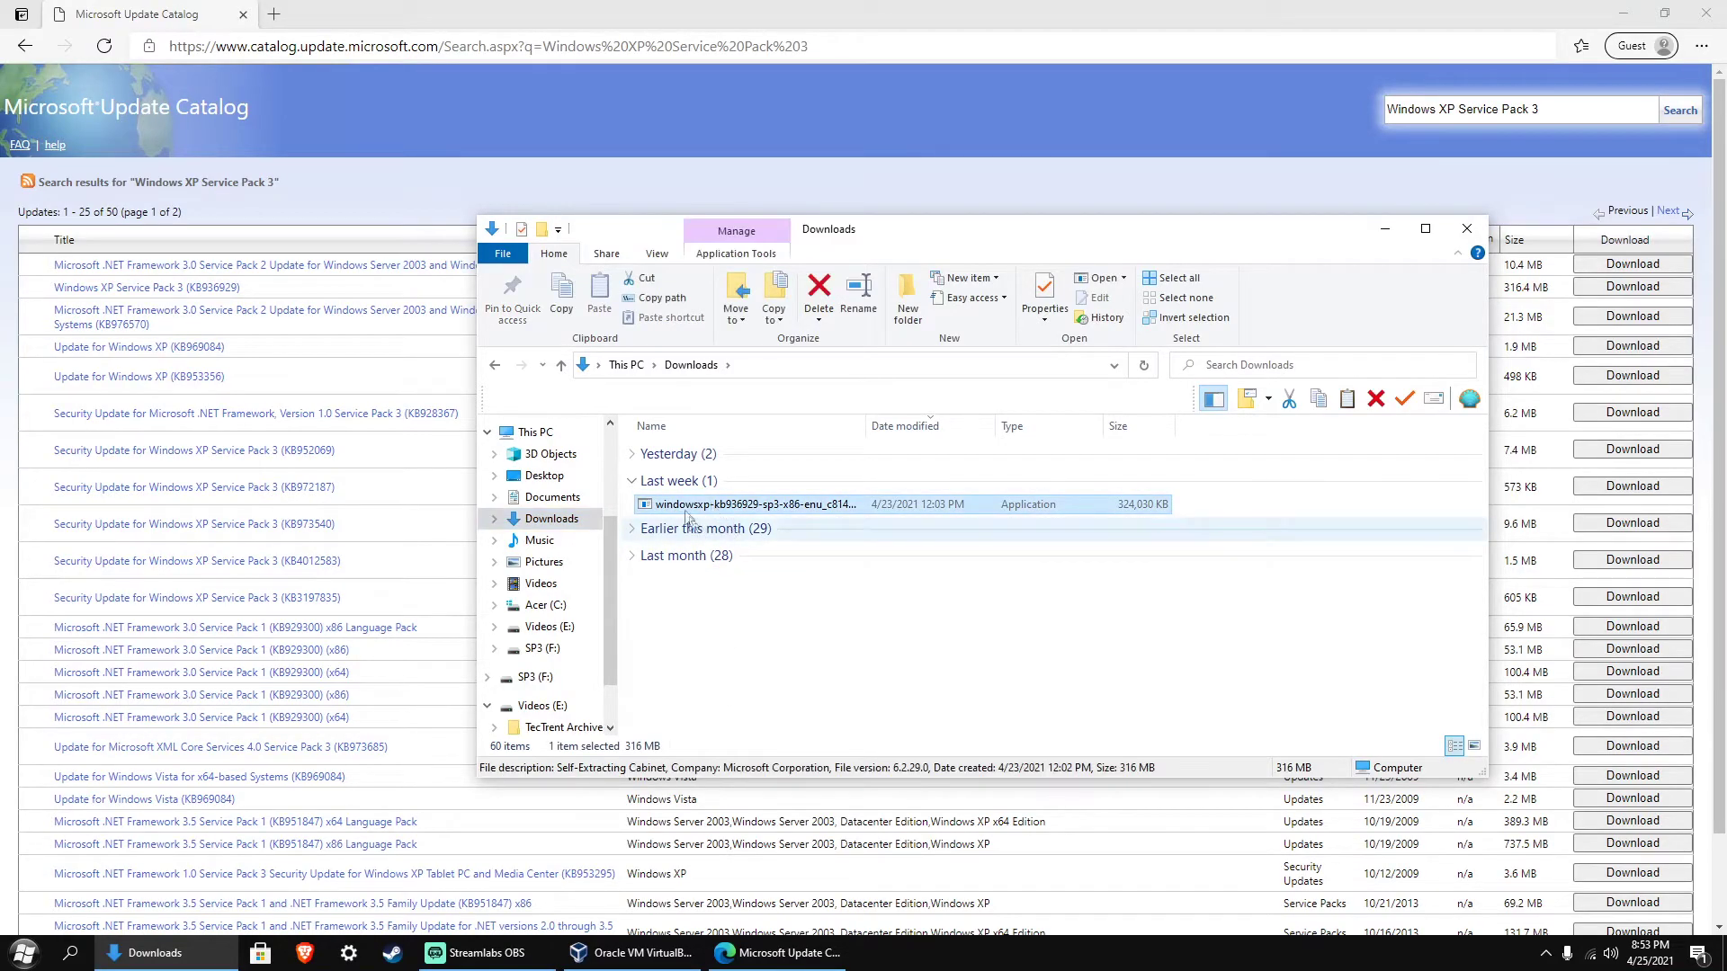
right_click(743, 509)
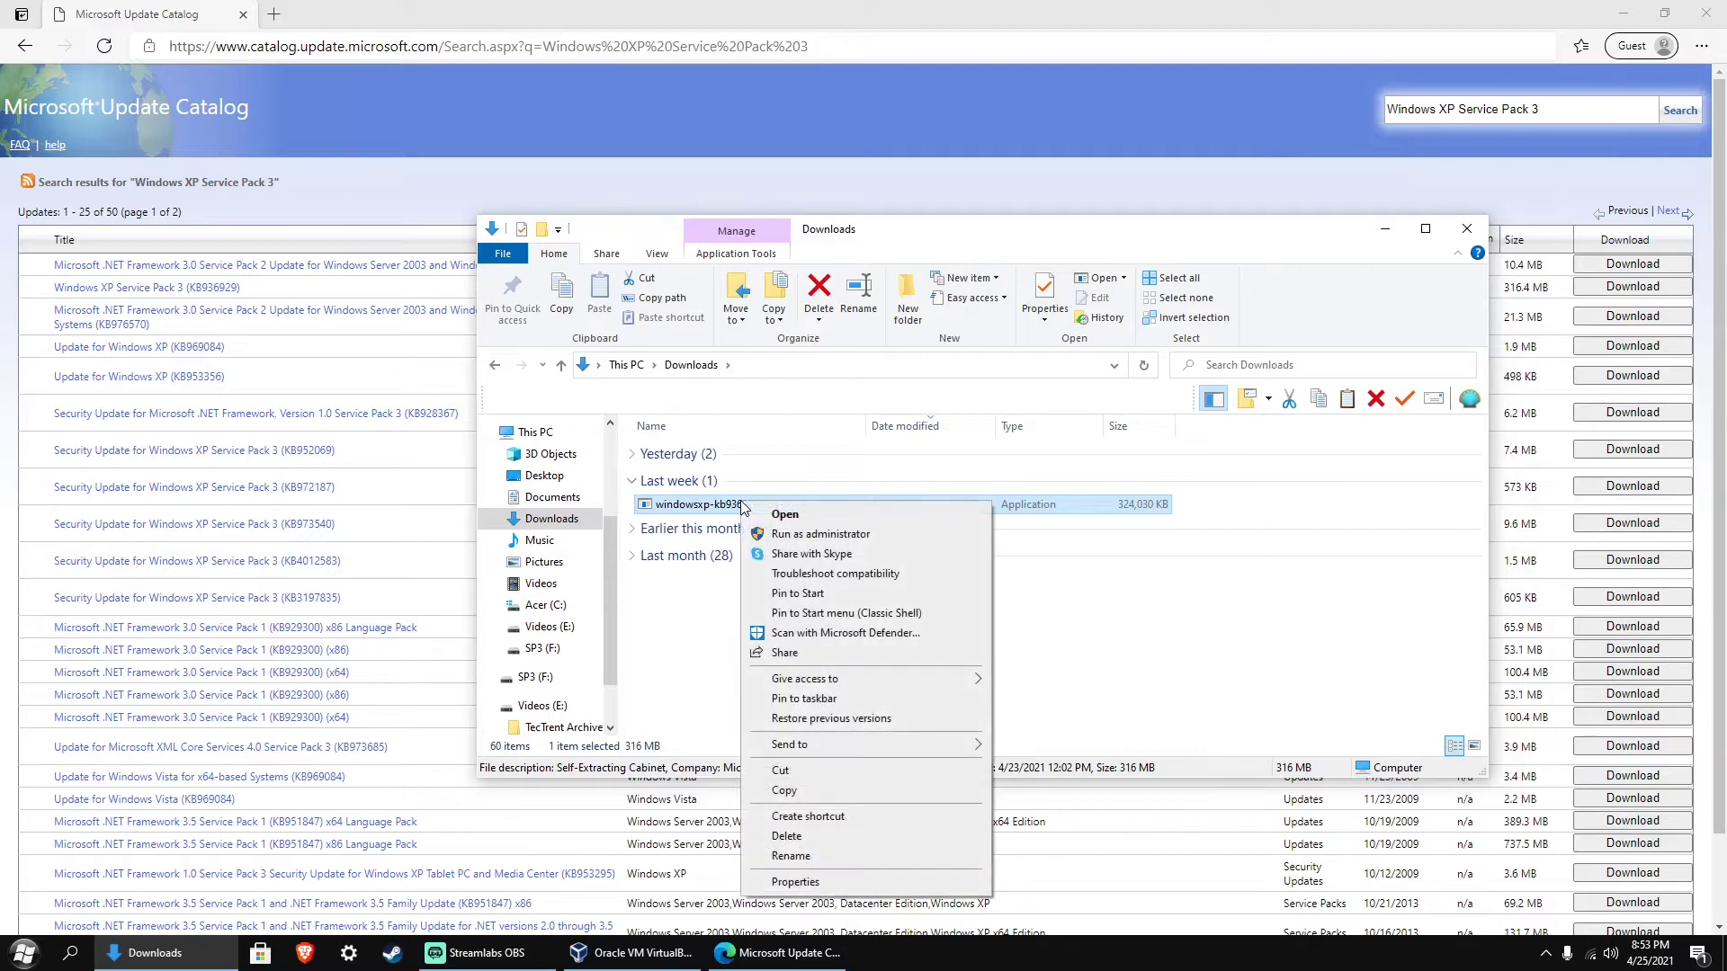
left_click(822, 791)
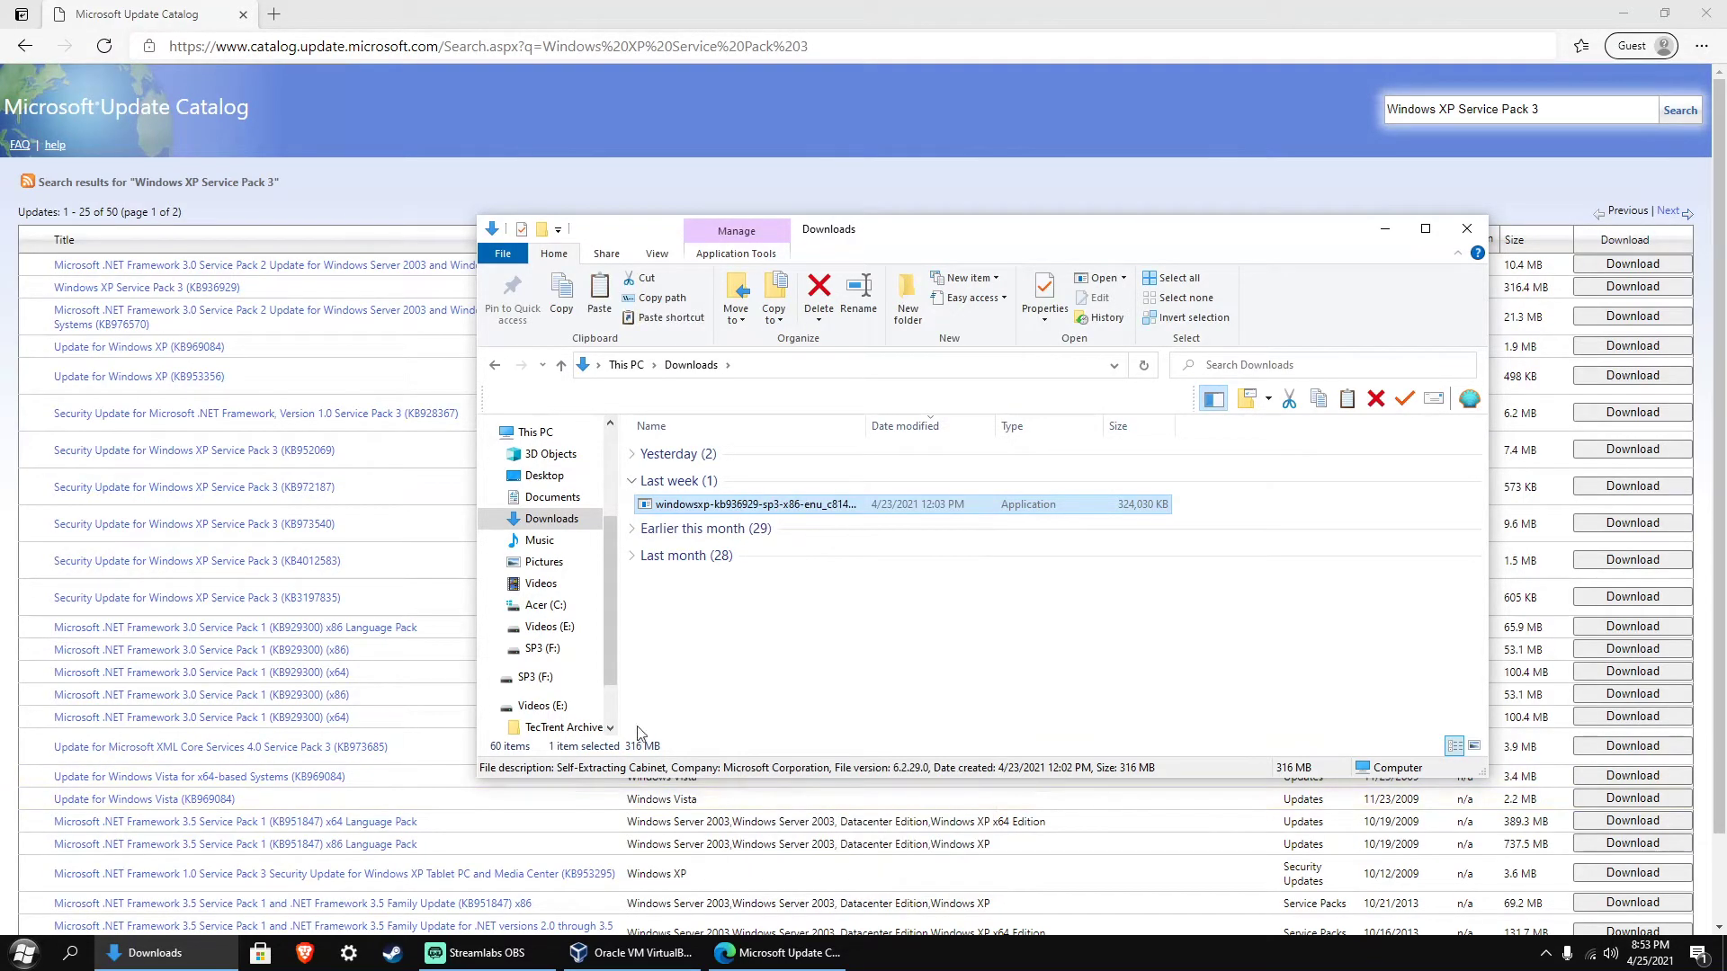
left_click(541, 649)
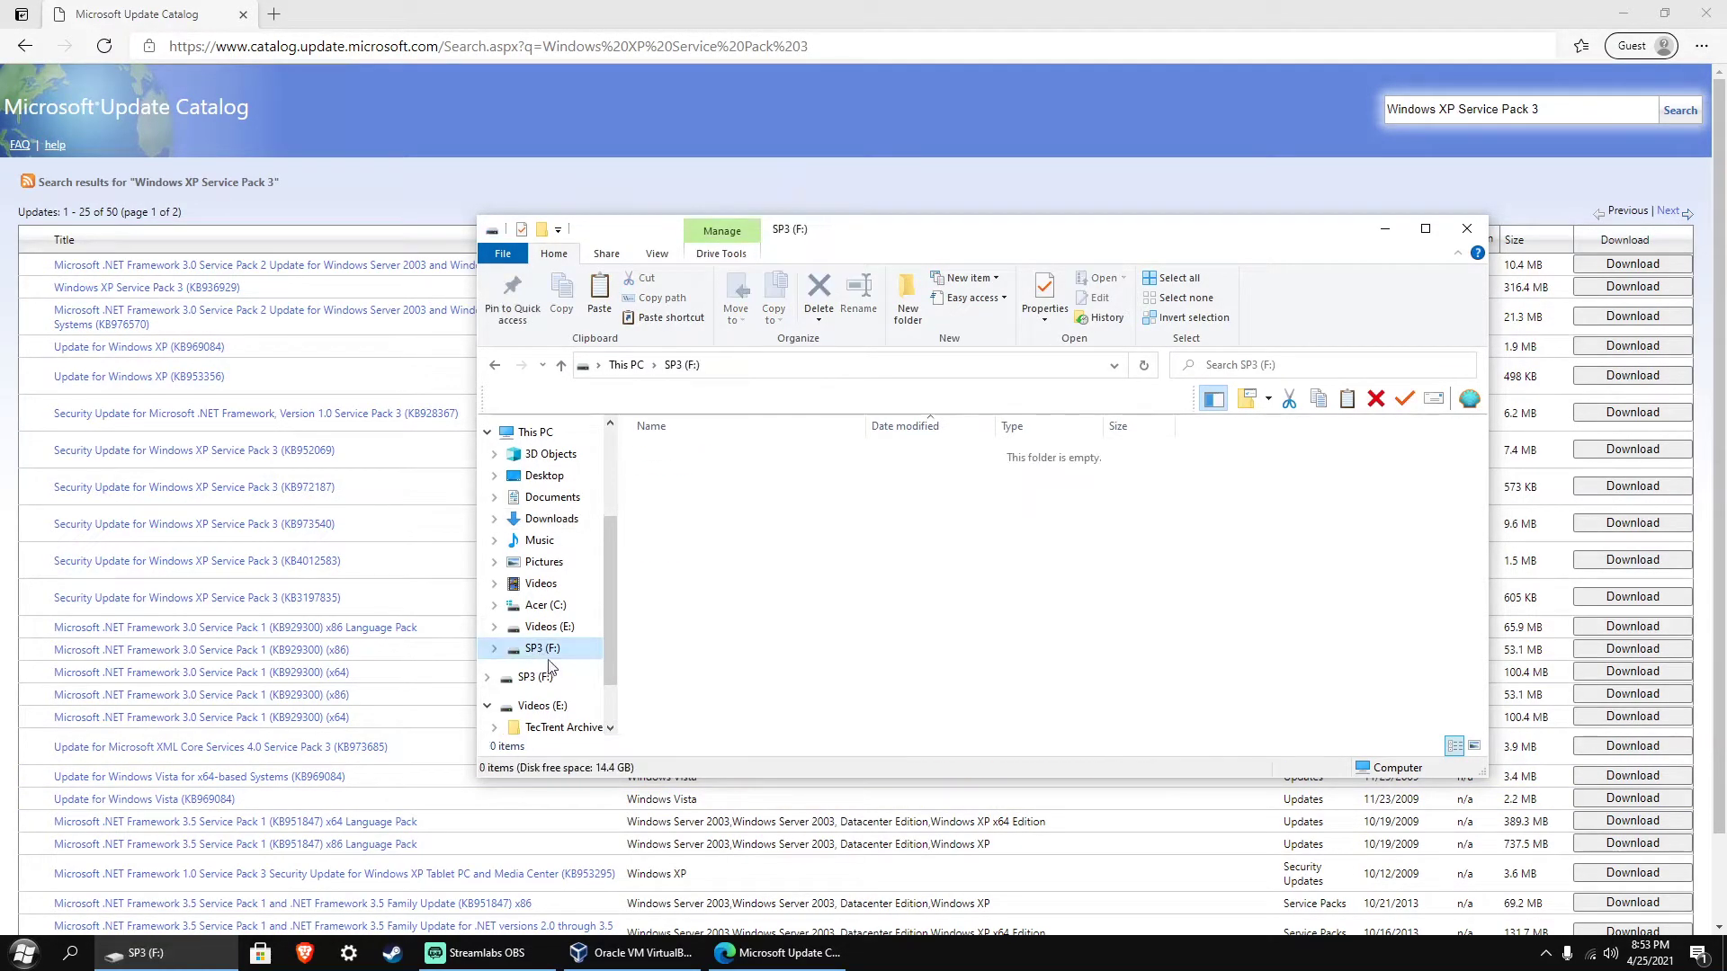
right_click(765, 509)
left_click(840, 630)
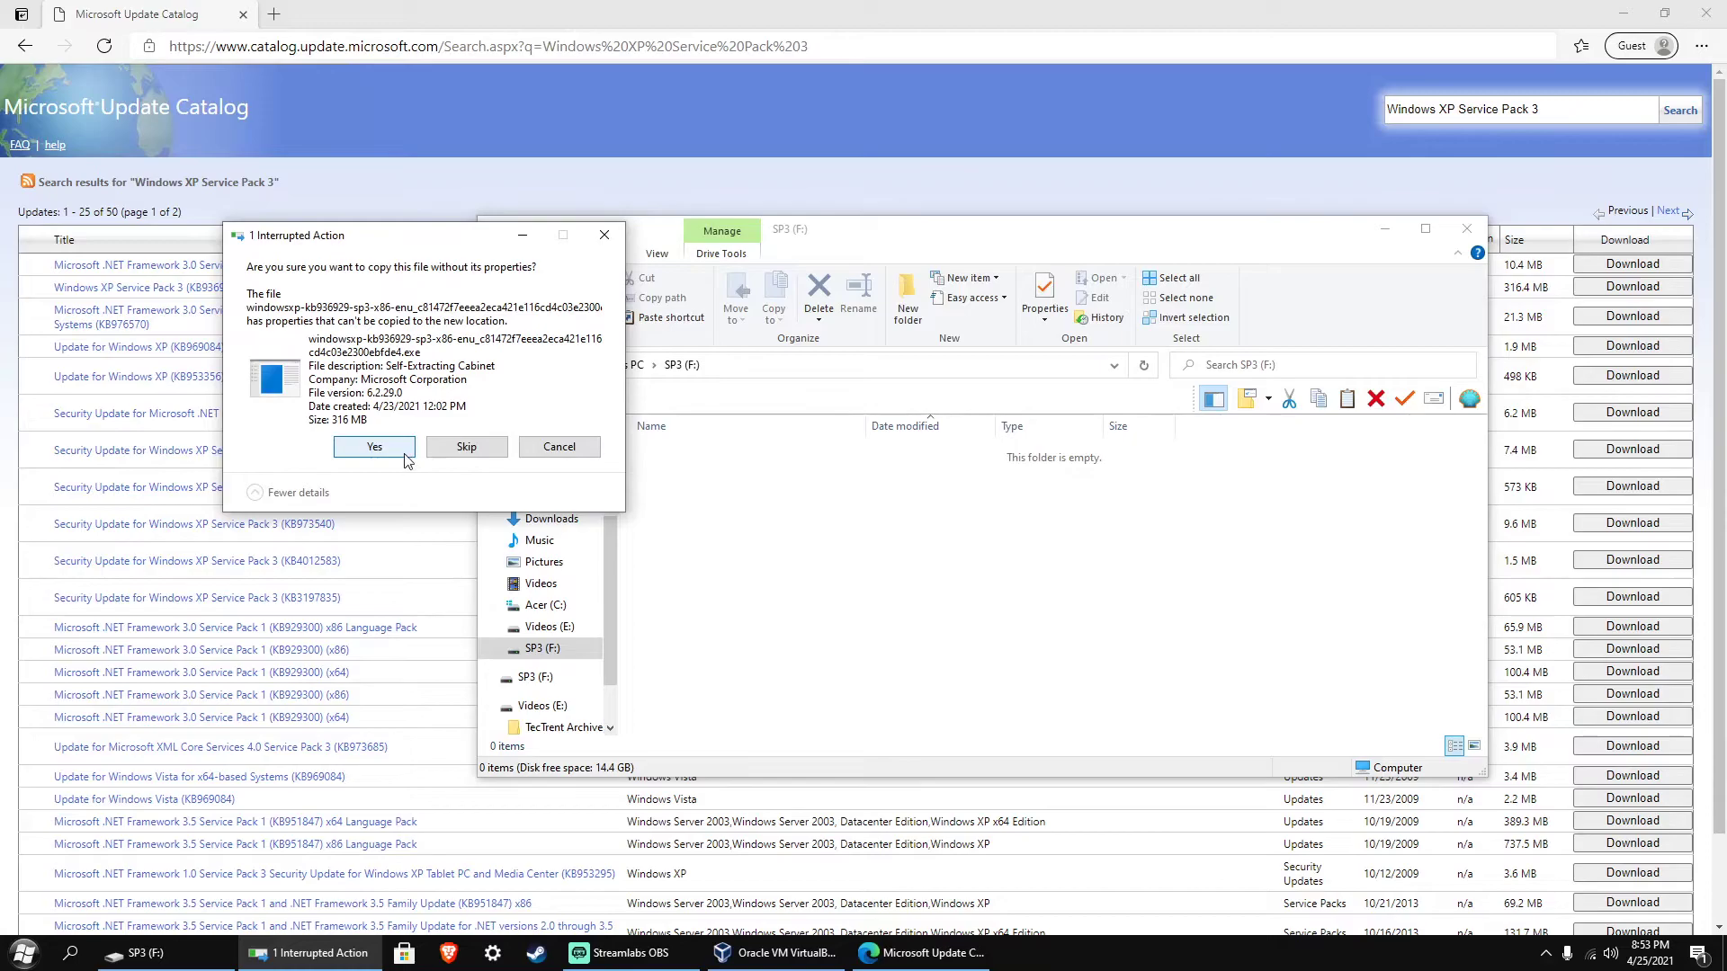
left_click(376, 448)
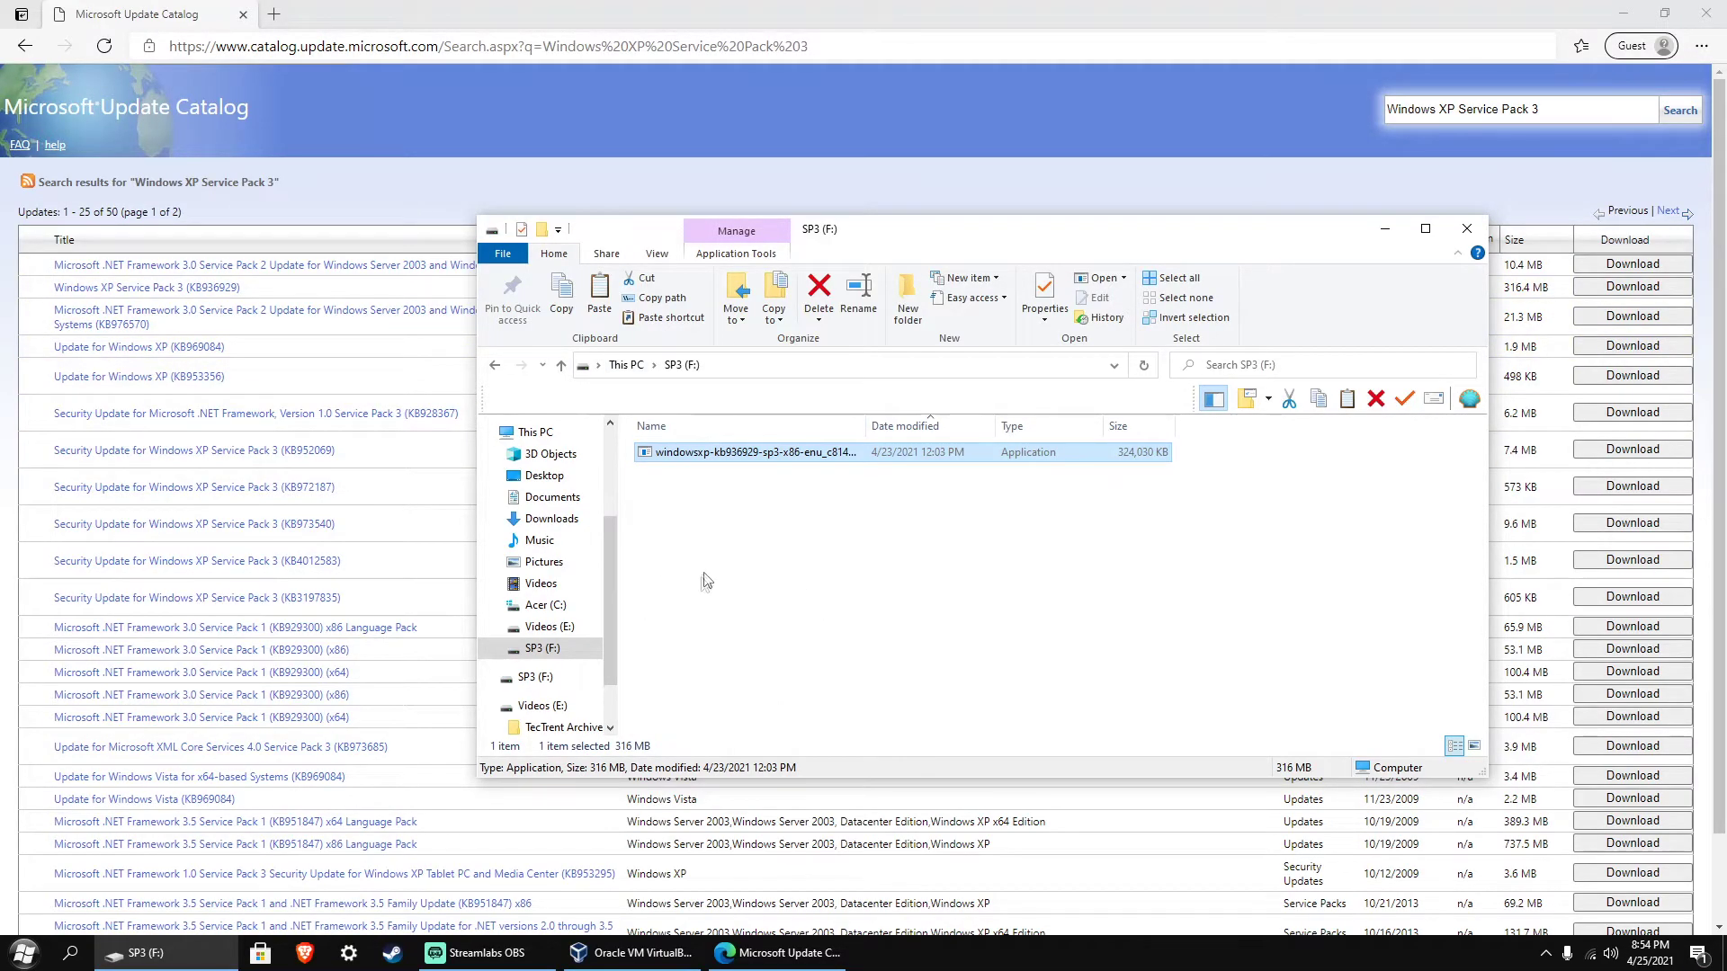
left_click(551, 654)
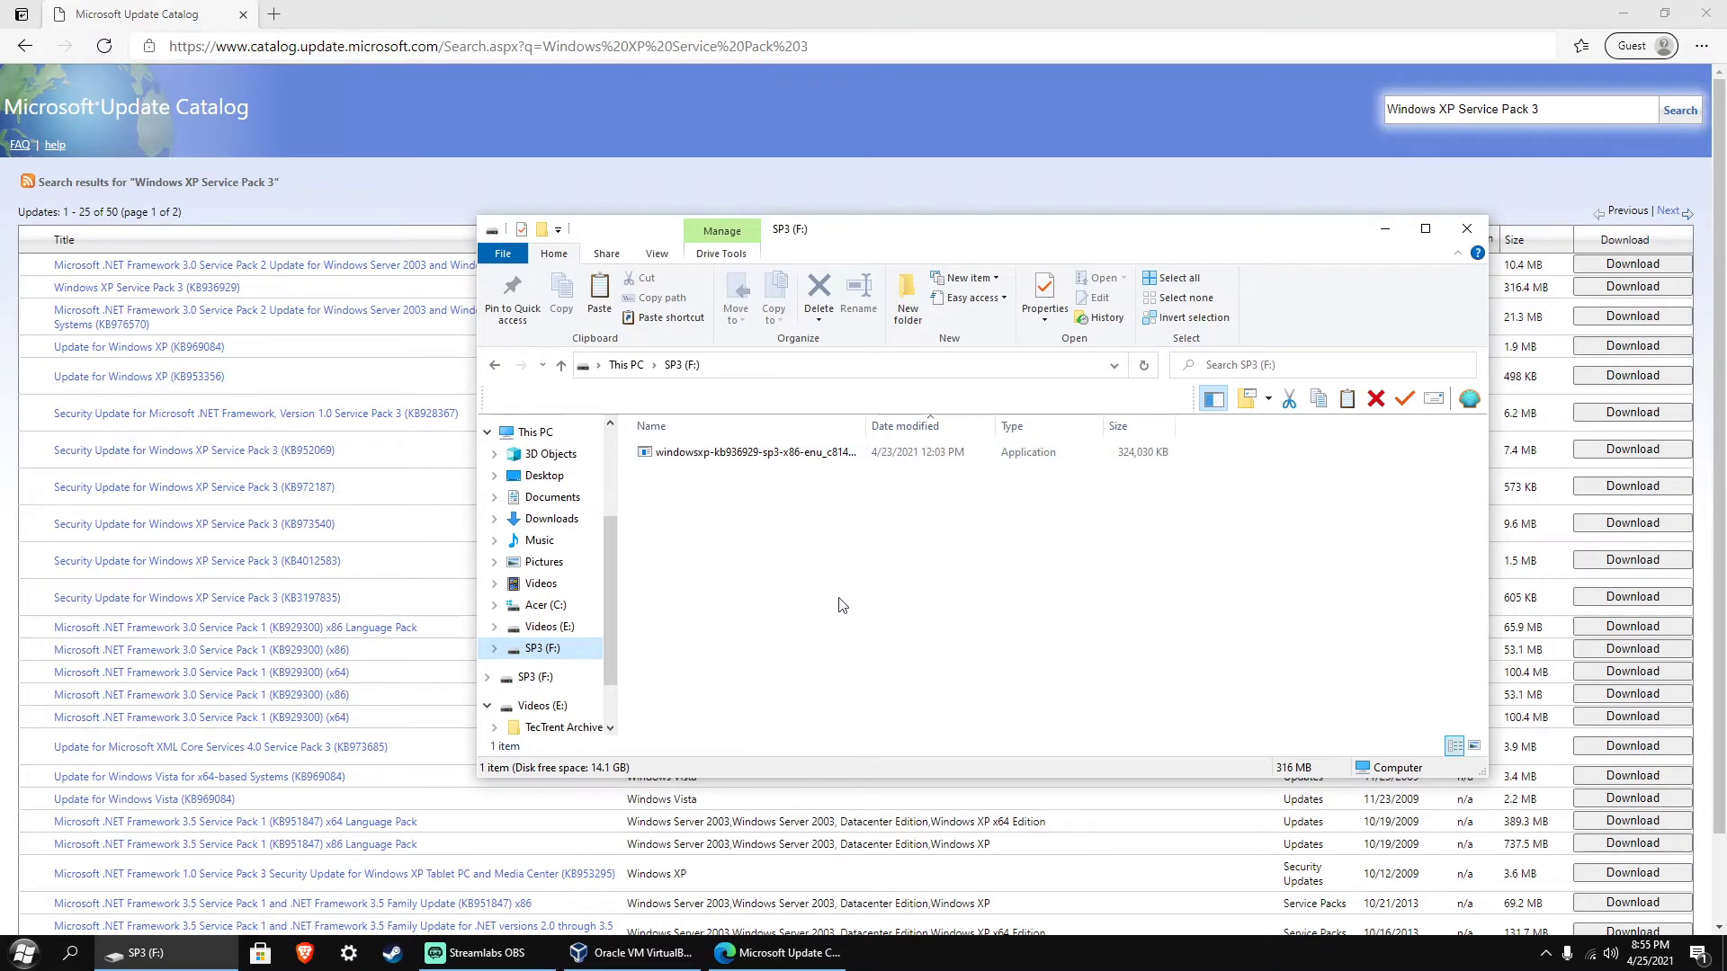
Close the file window and the browser, then start the Windows XP virtual machine and dismiss its tour notification
left_click(1467, 229)
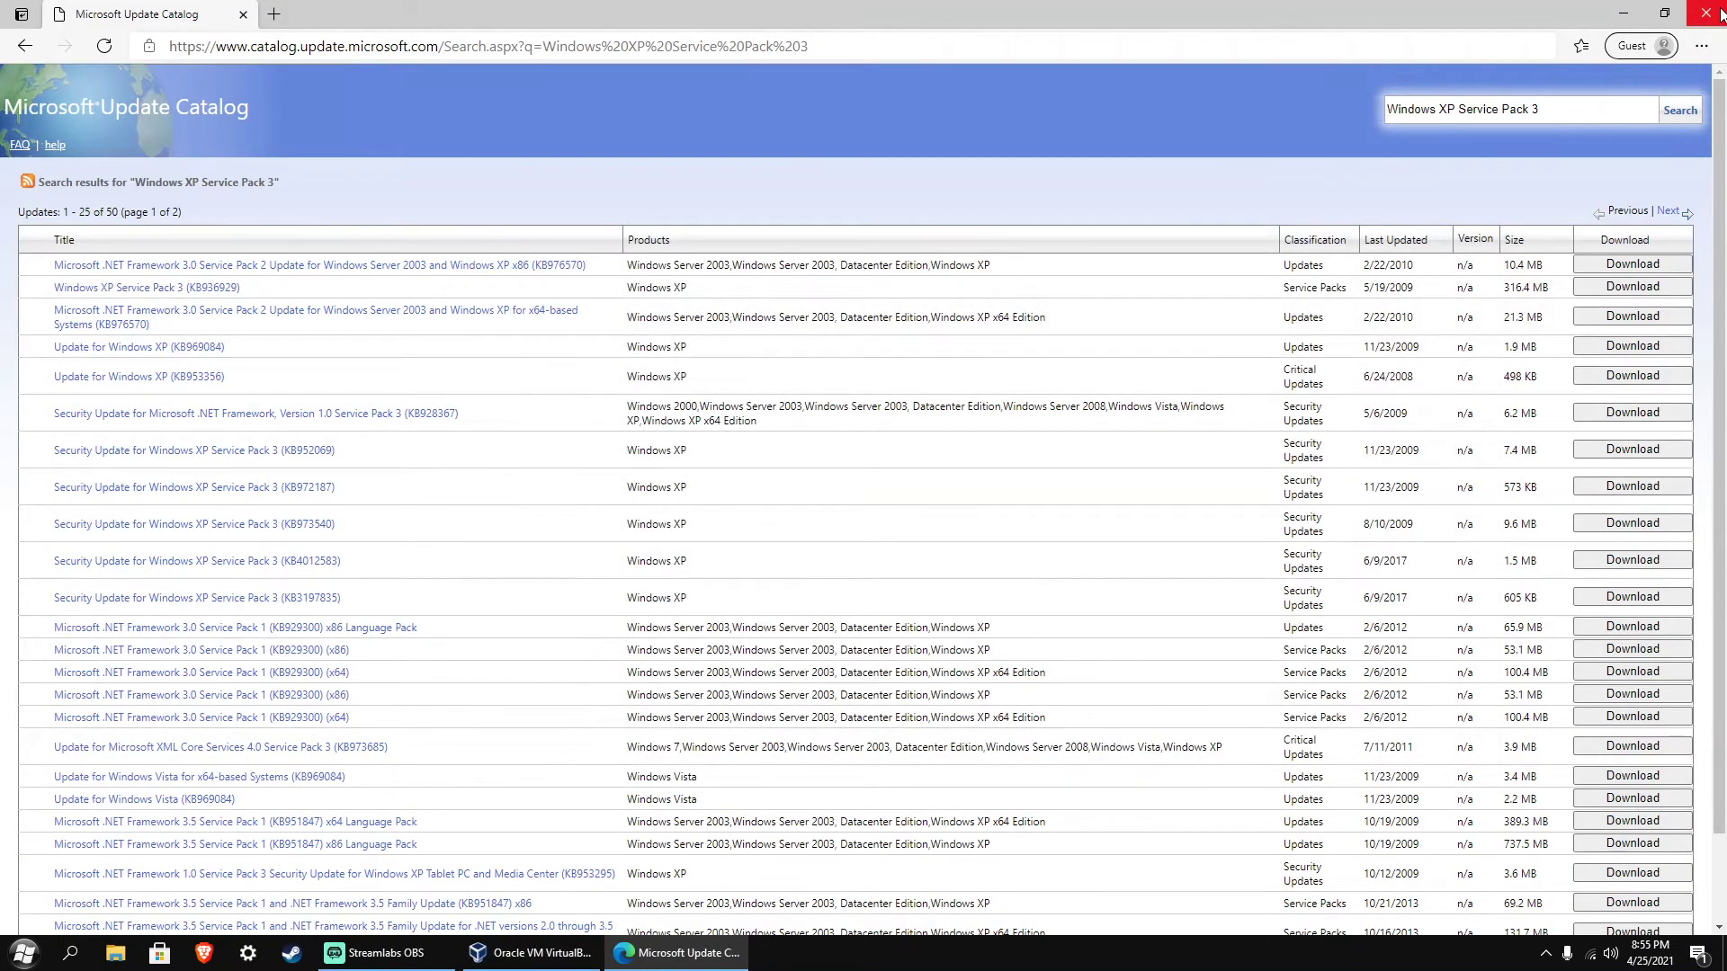
left_click(1719, 13)
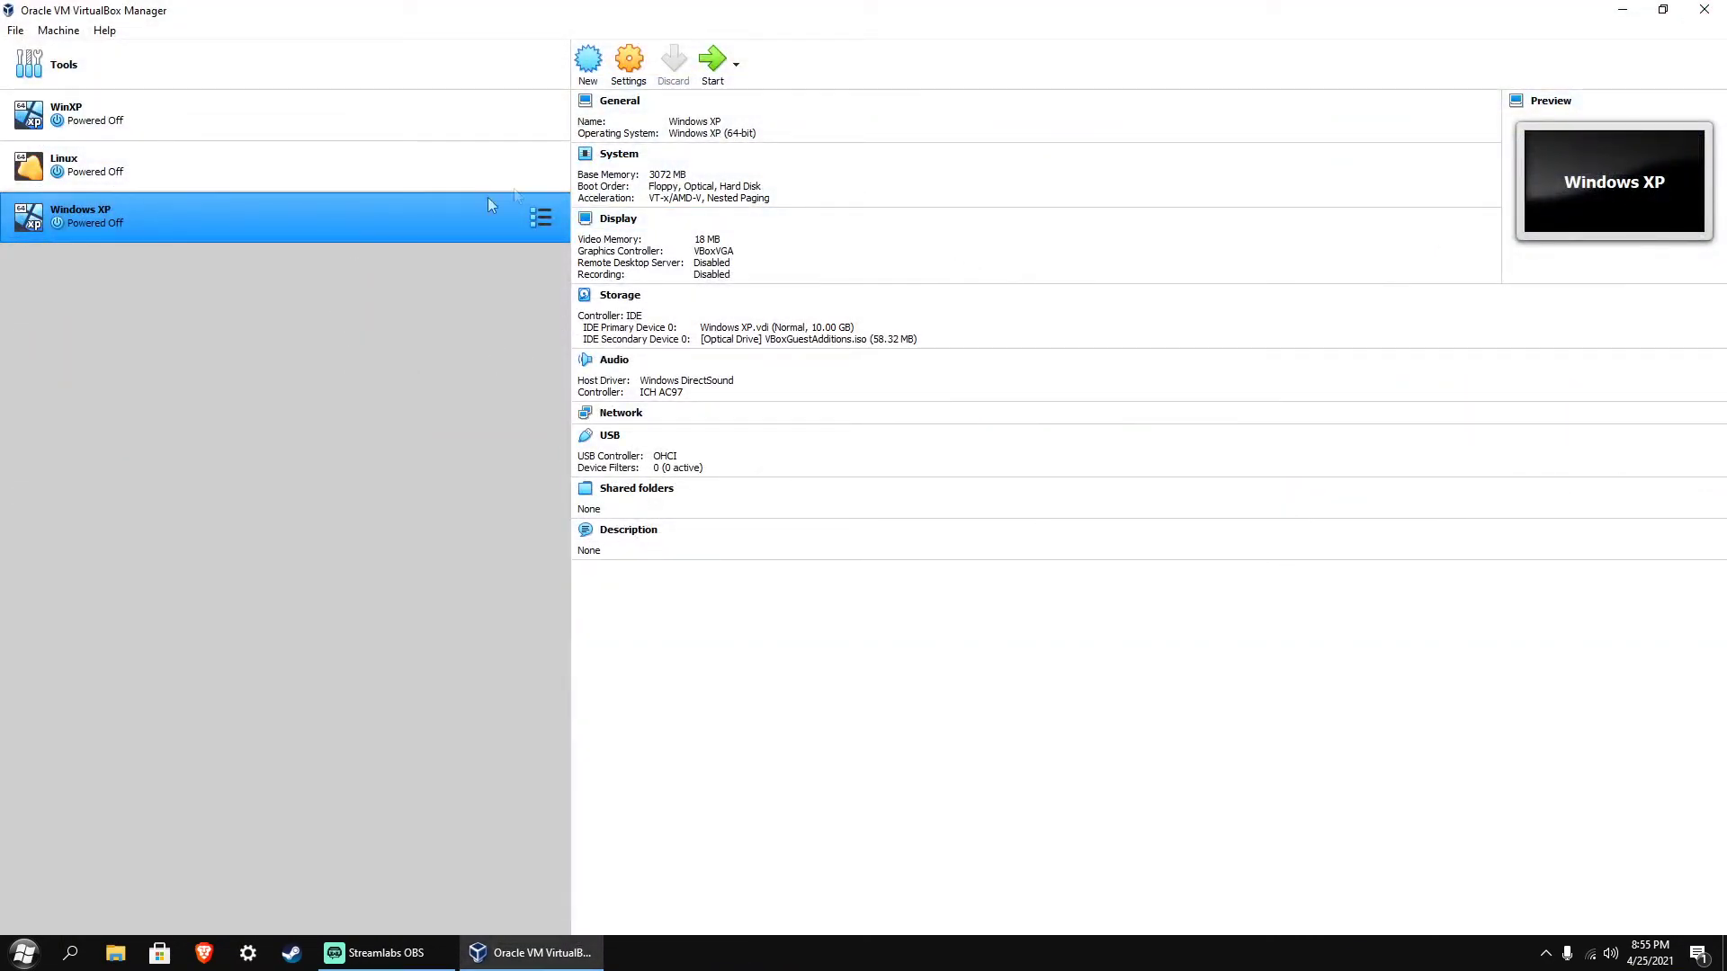
left_click(713, 63)
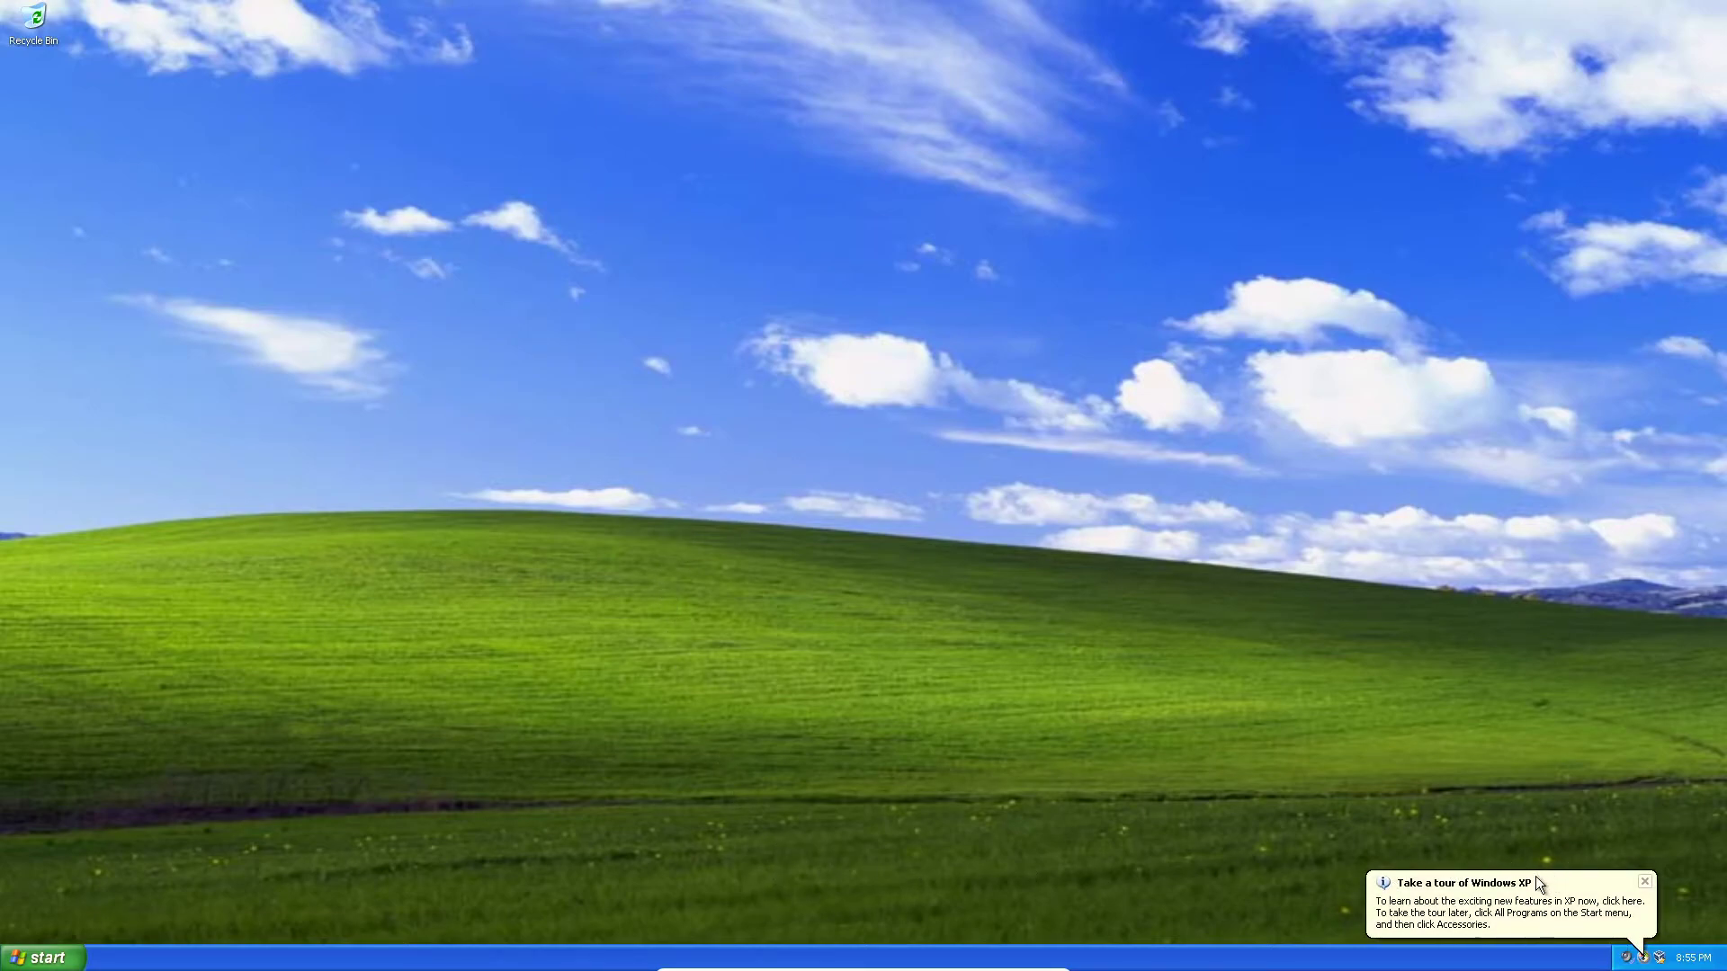
left_click(1644, 881)
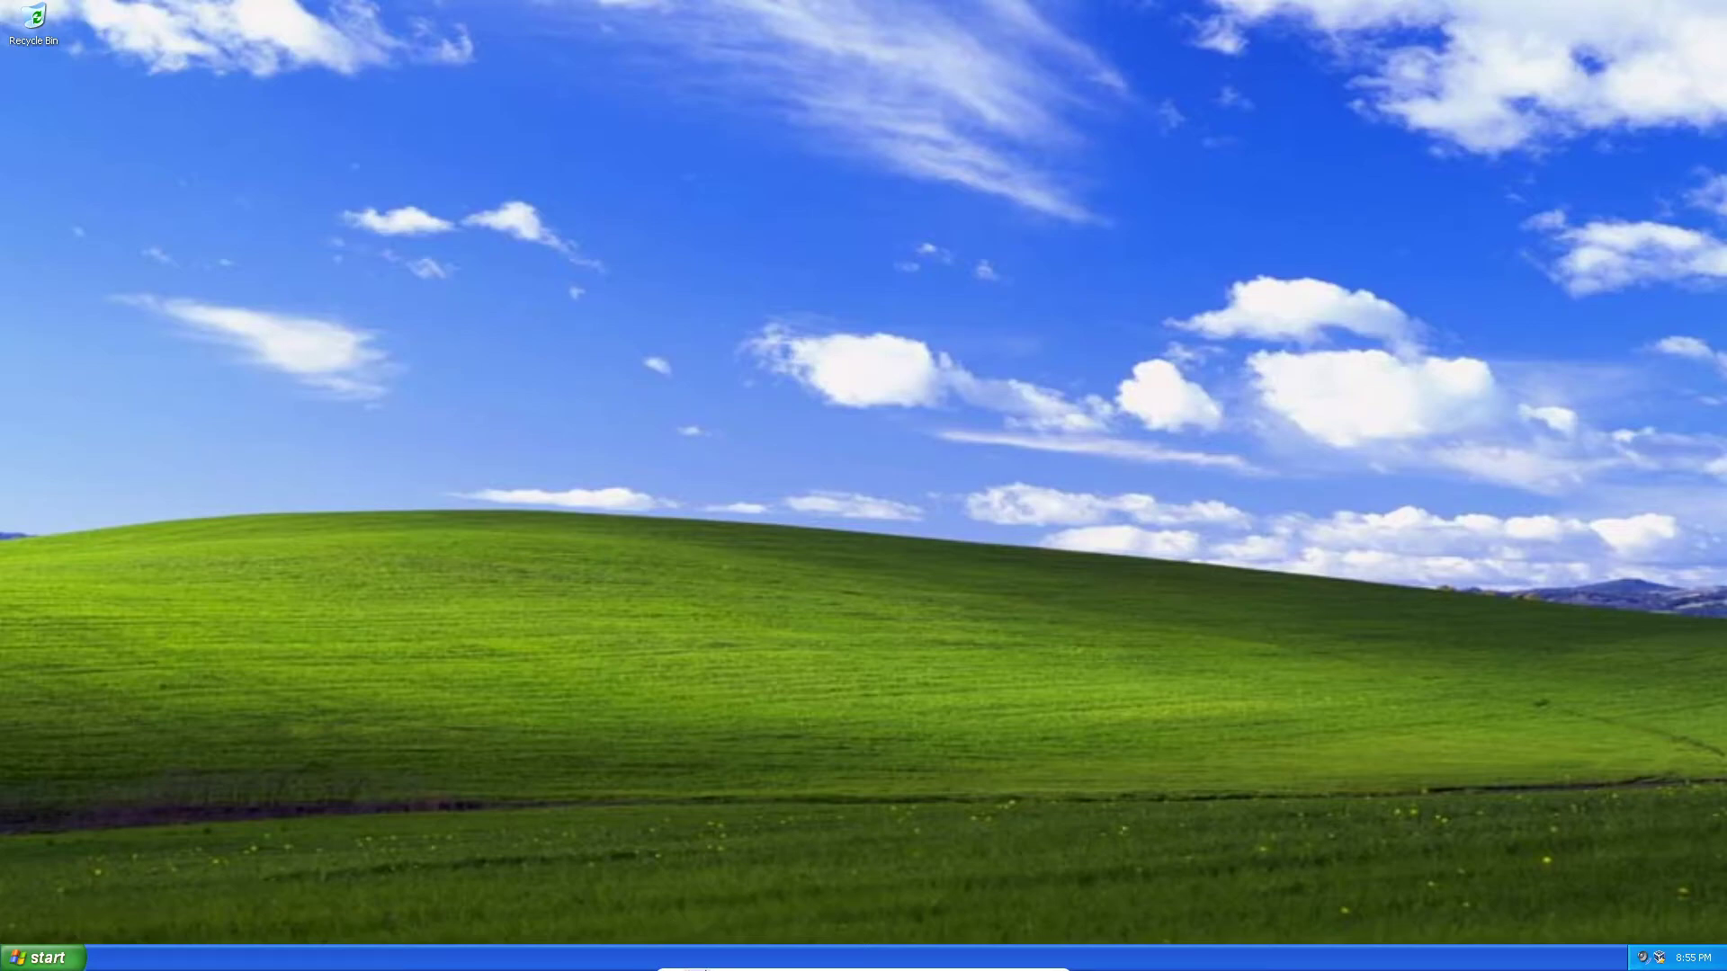
Attach the PNY USB 2.0 FD [0100] device to the running Windows XP virtual machine
mouse_move(705, 967)
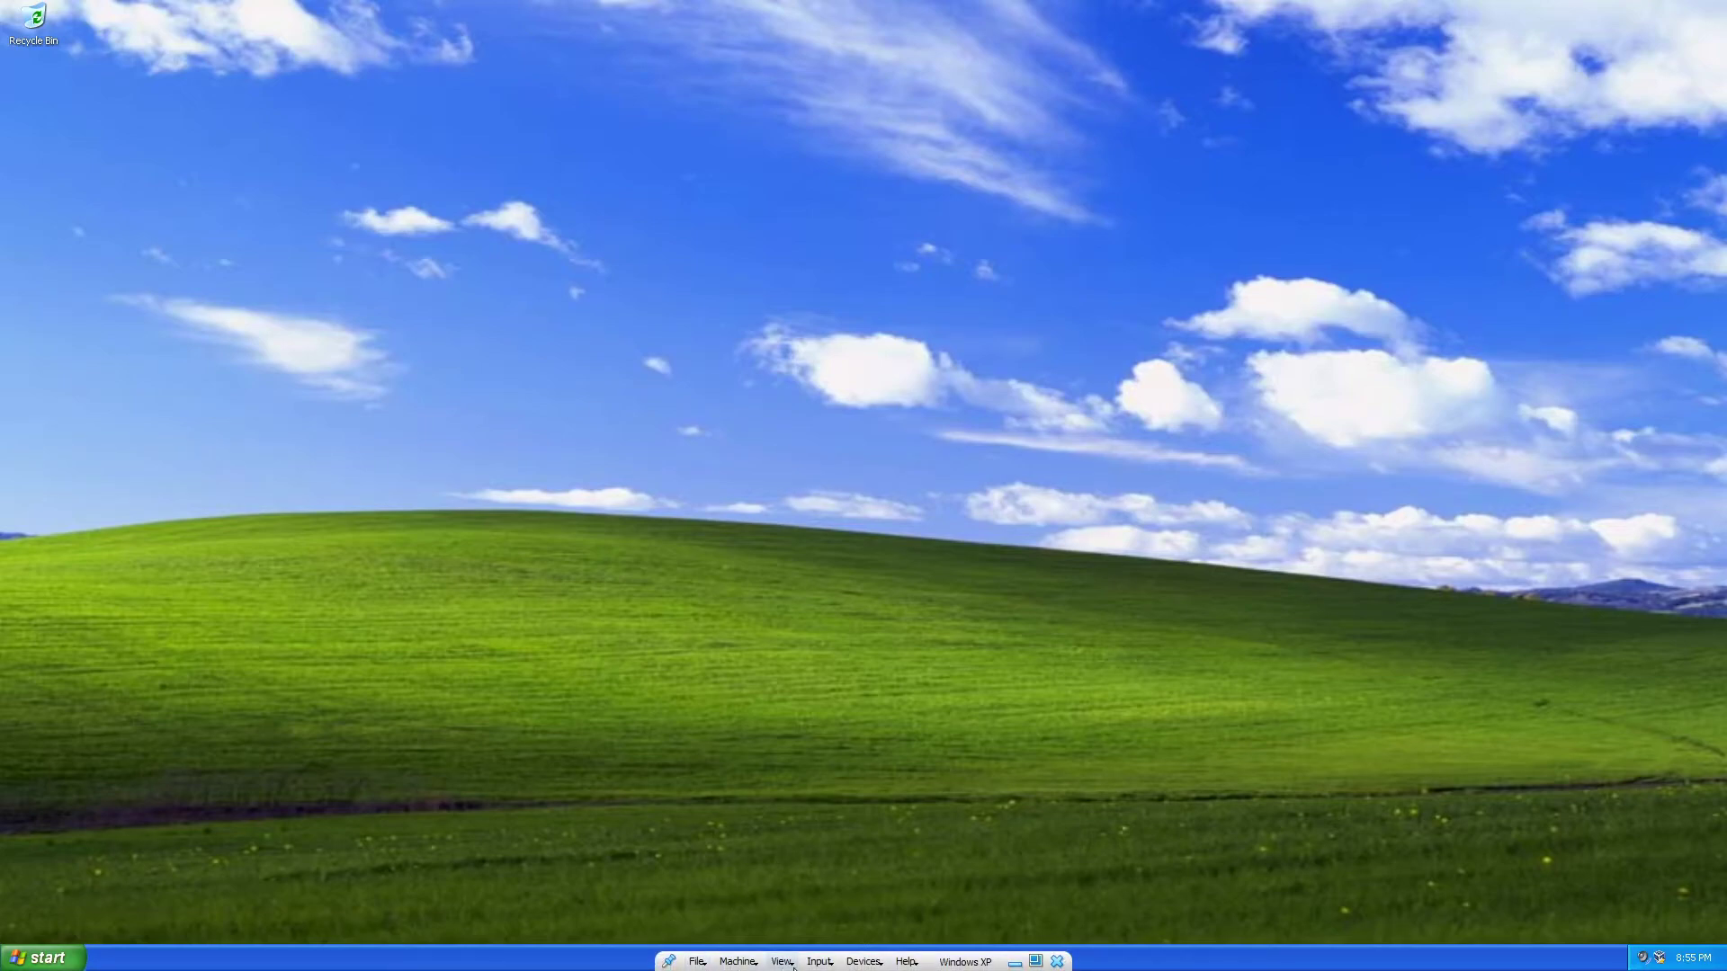
left_click(861, 962)
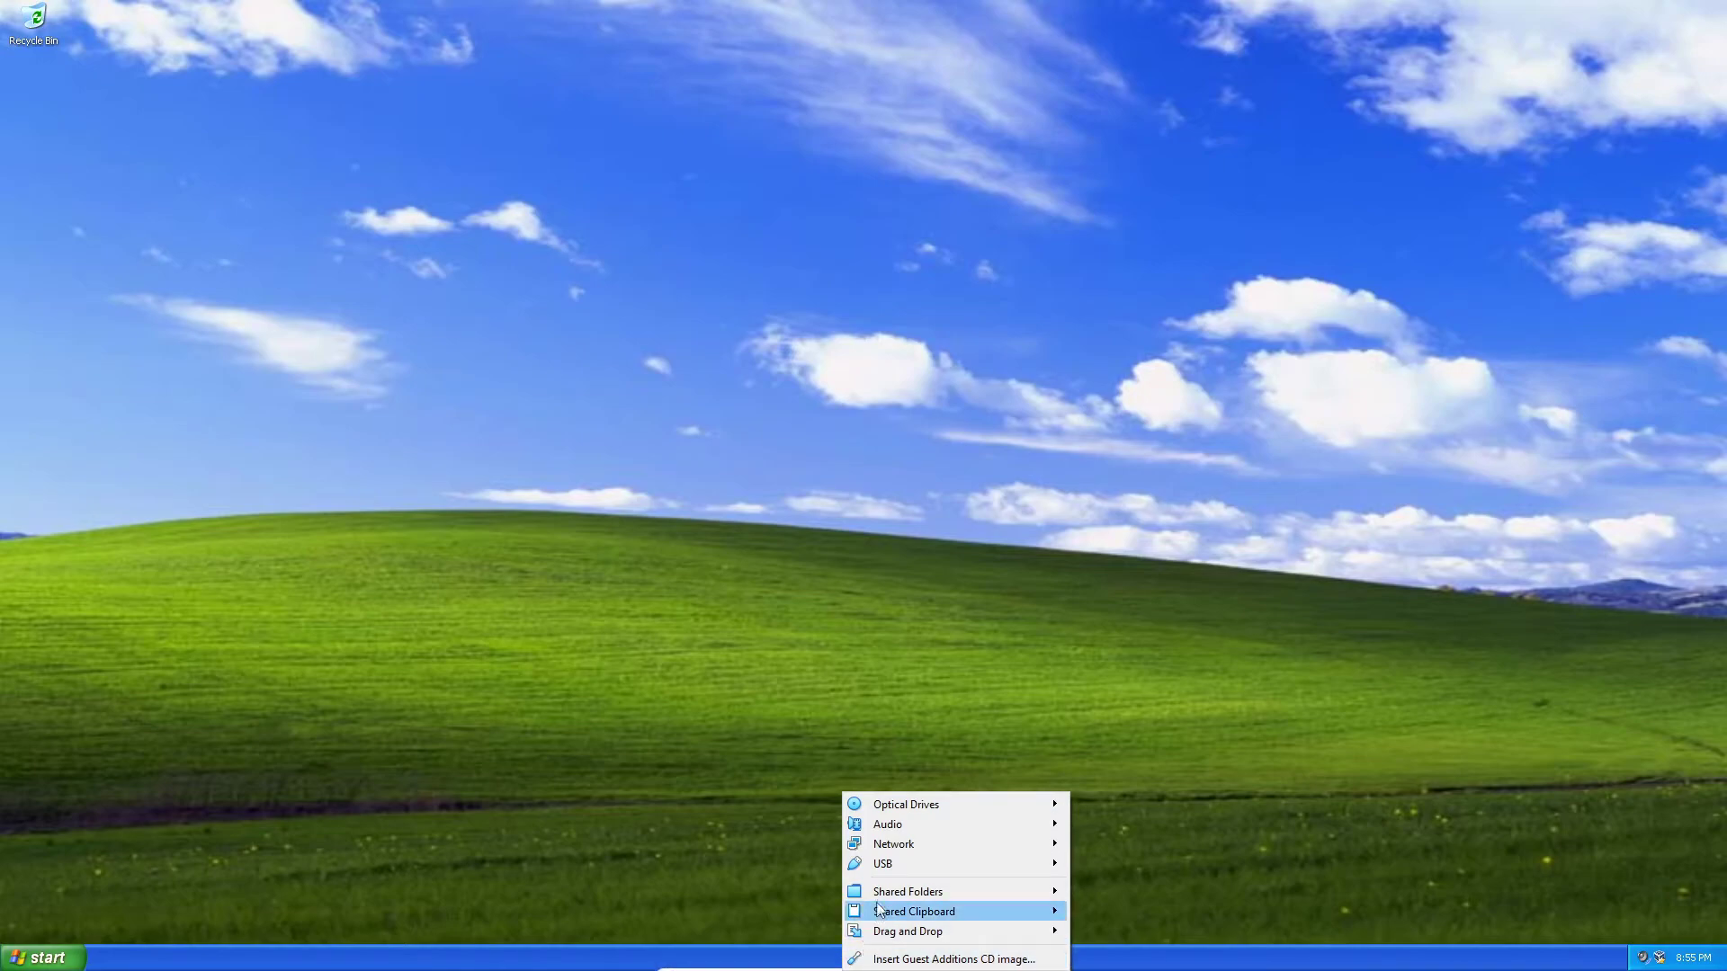
mouse_move(925, 865)
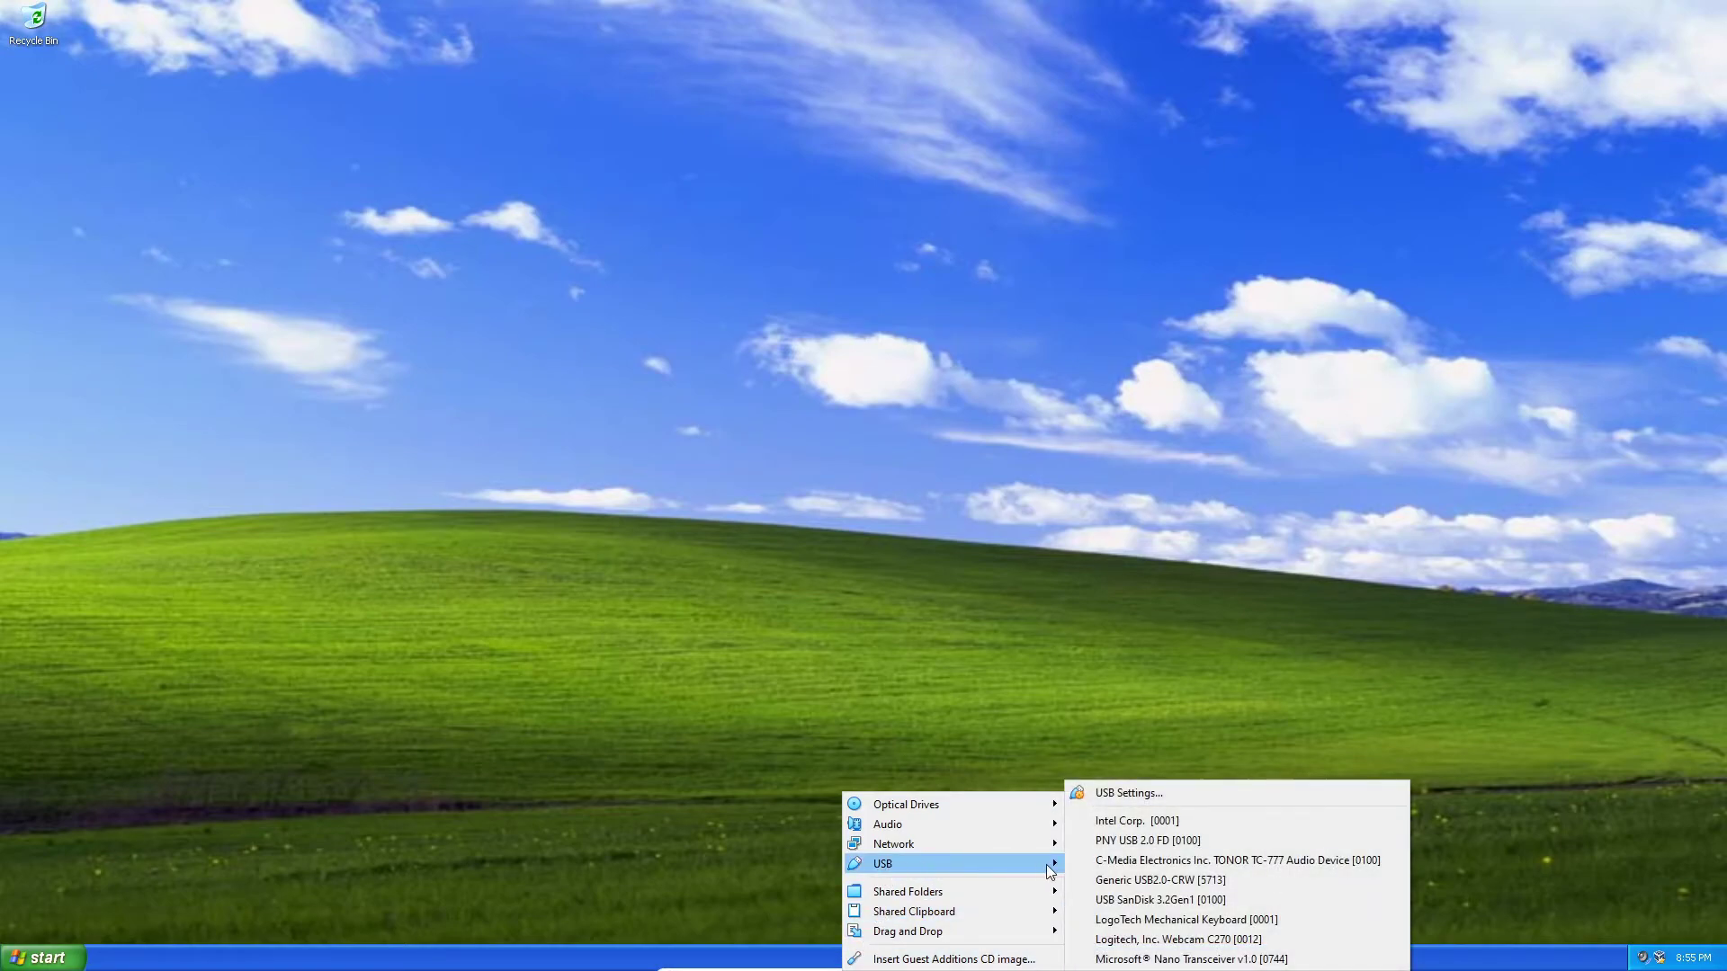
left_click(1132, 841)
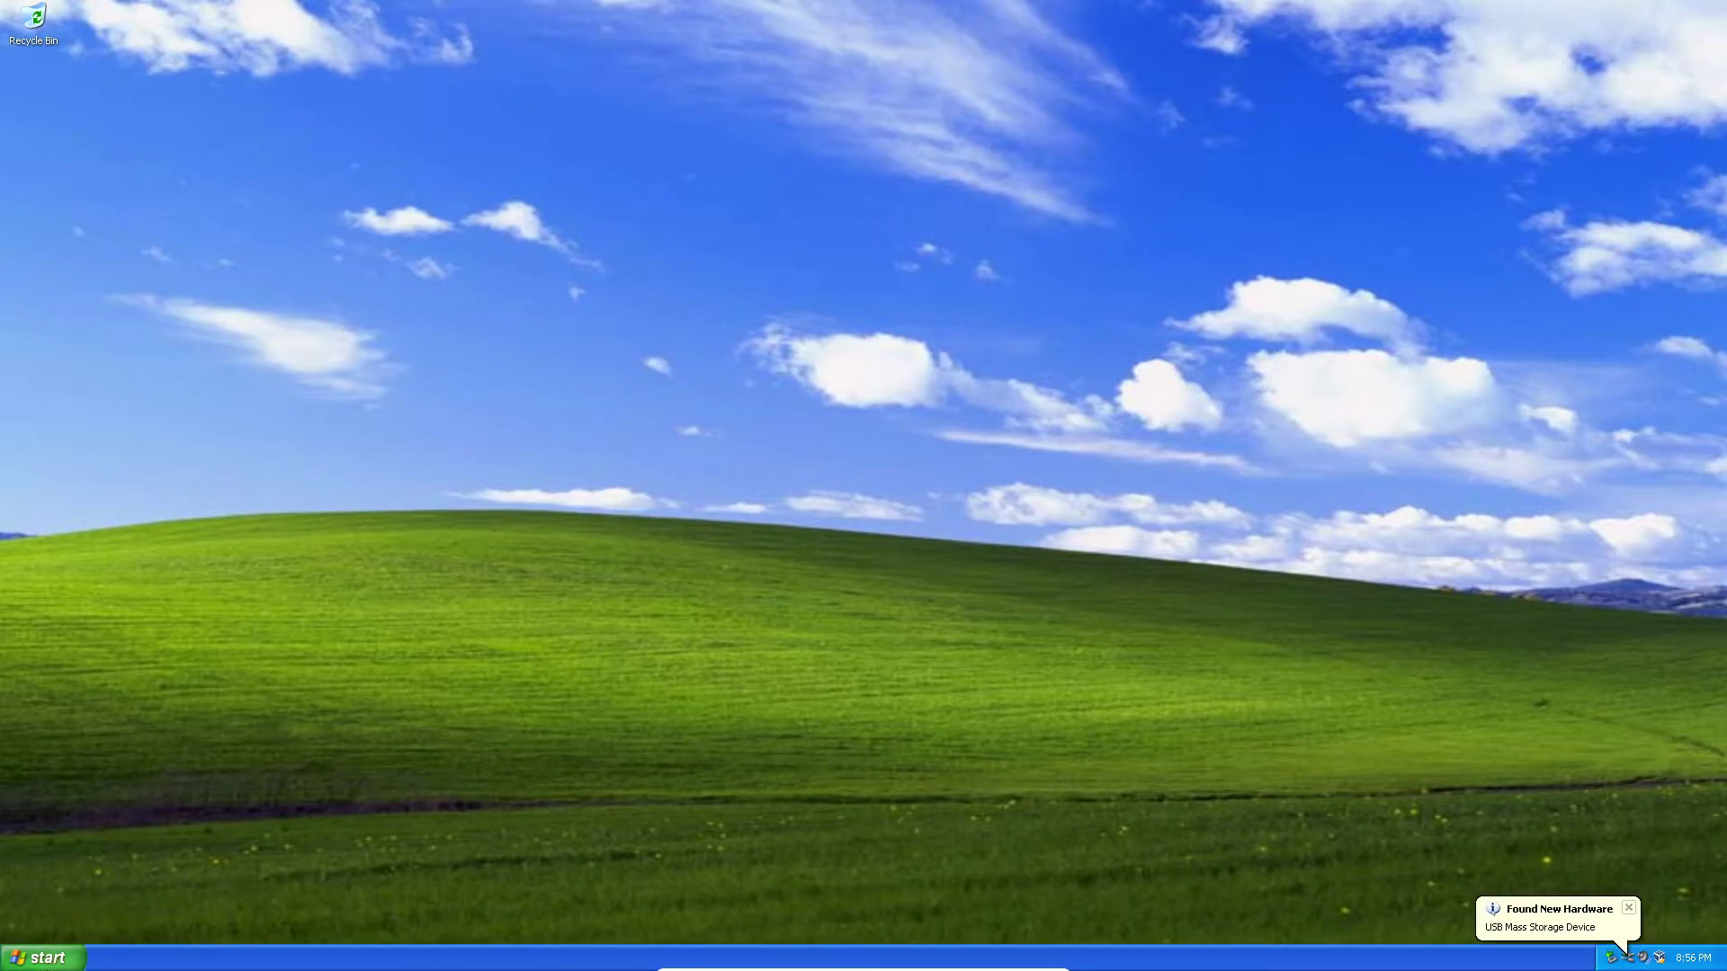
Launch the windowsxp-kb936929-sp3 installer from the SP3 (E:) drive inside the virtual machine
key("super+e")
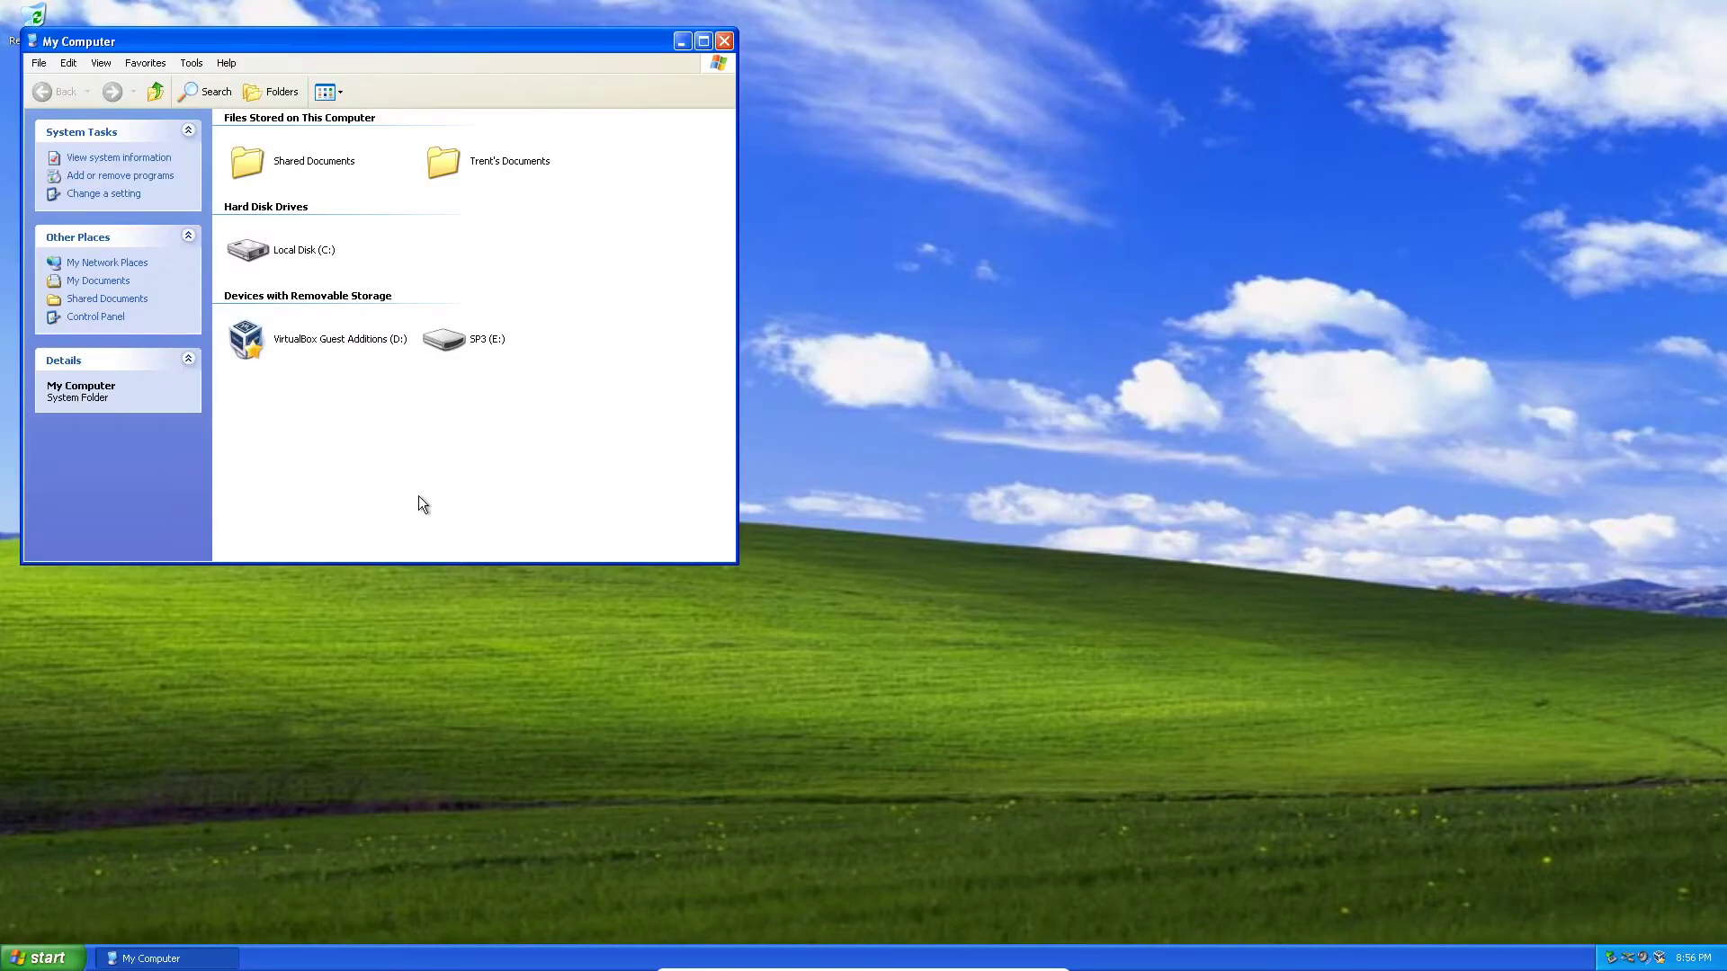
double_click(444, 341)
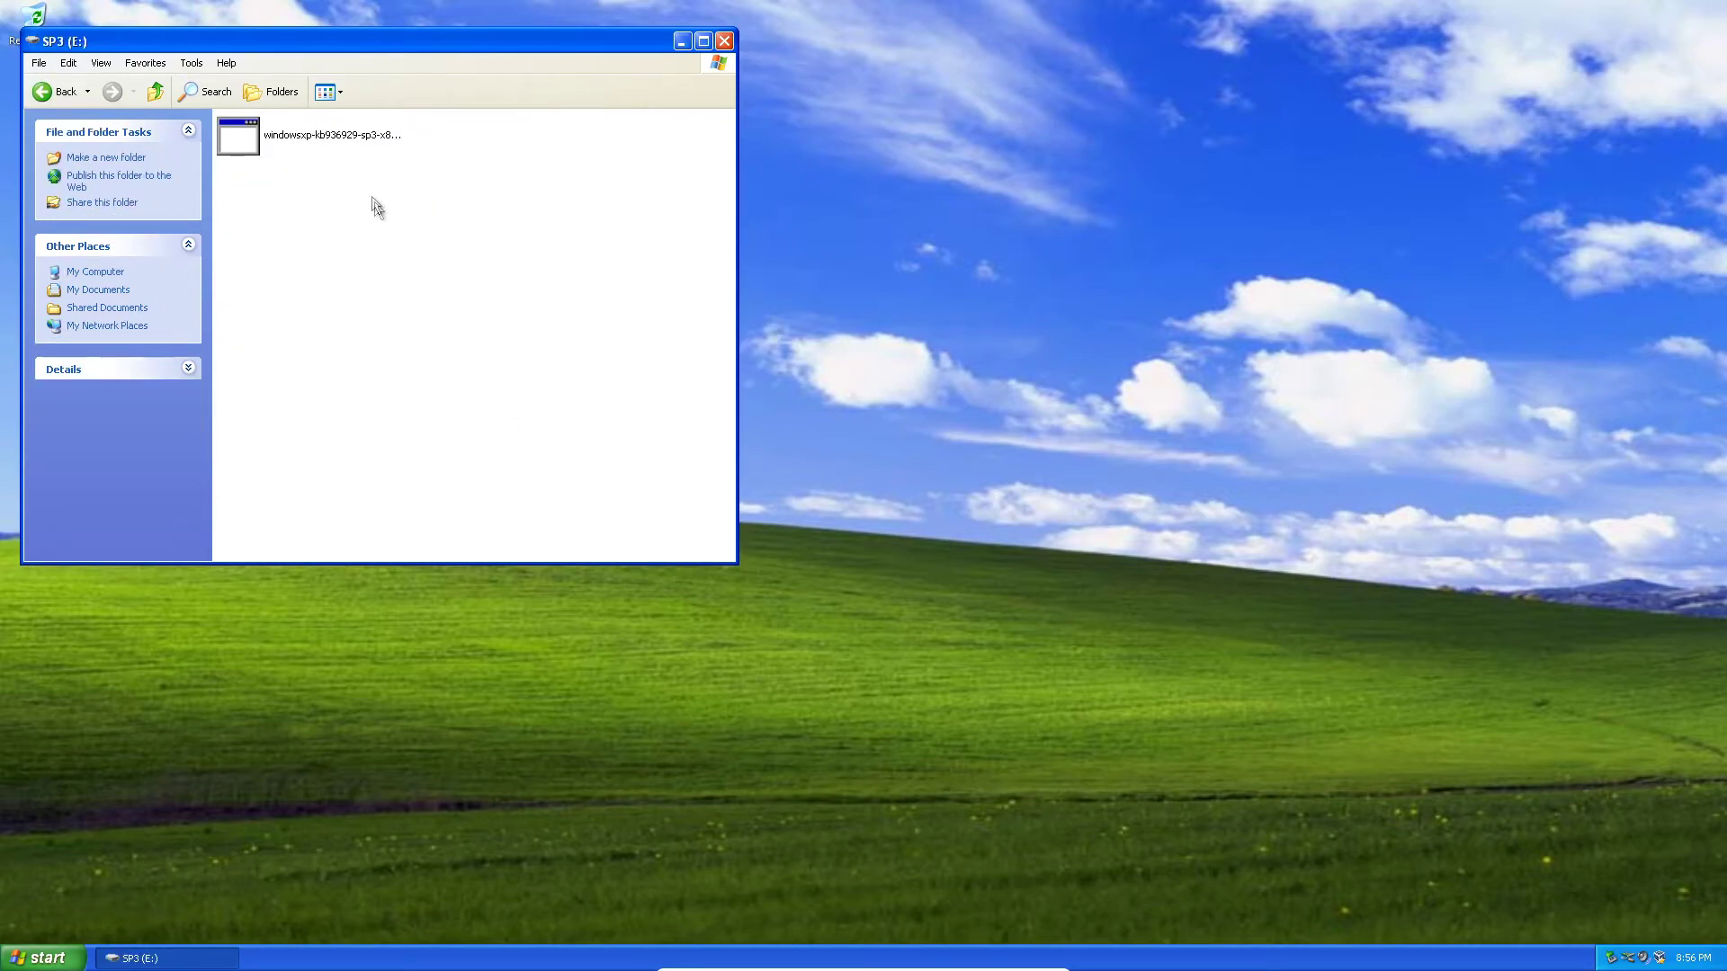
left_click(295, 135)
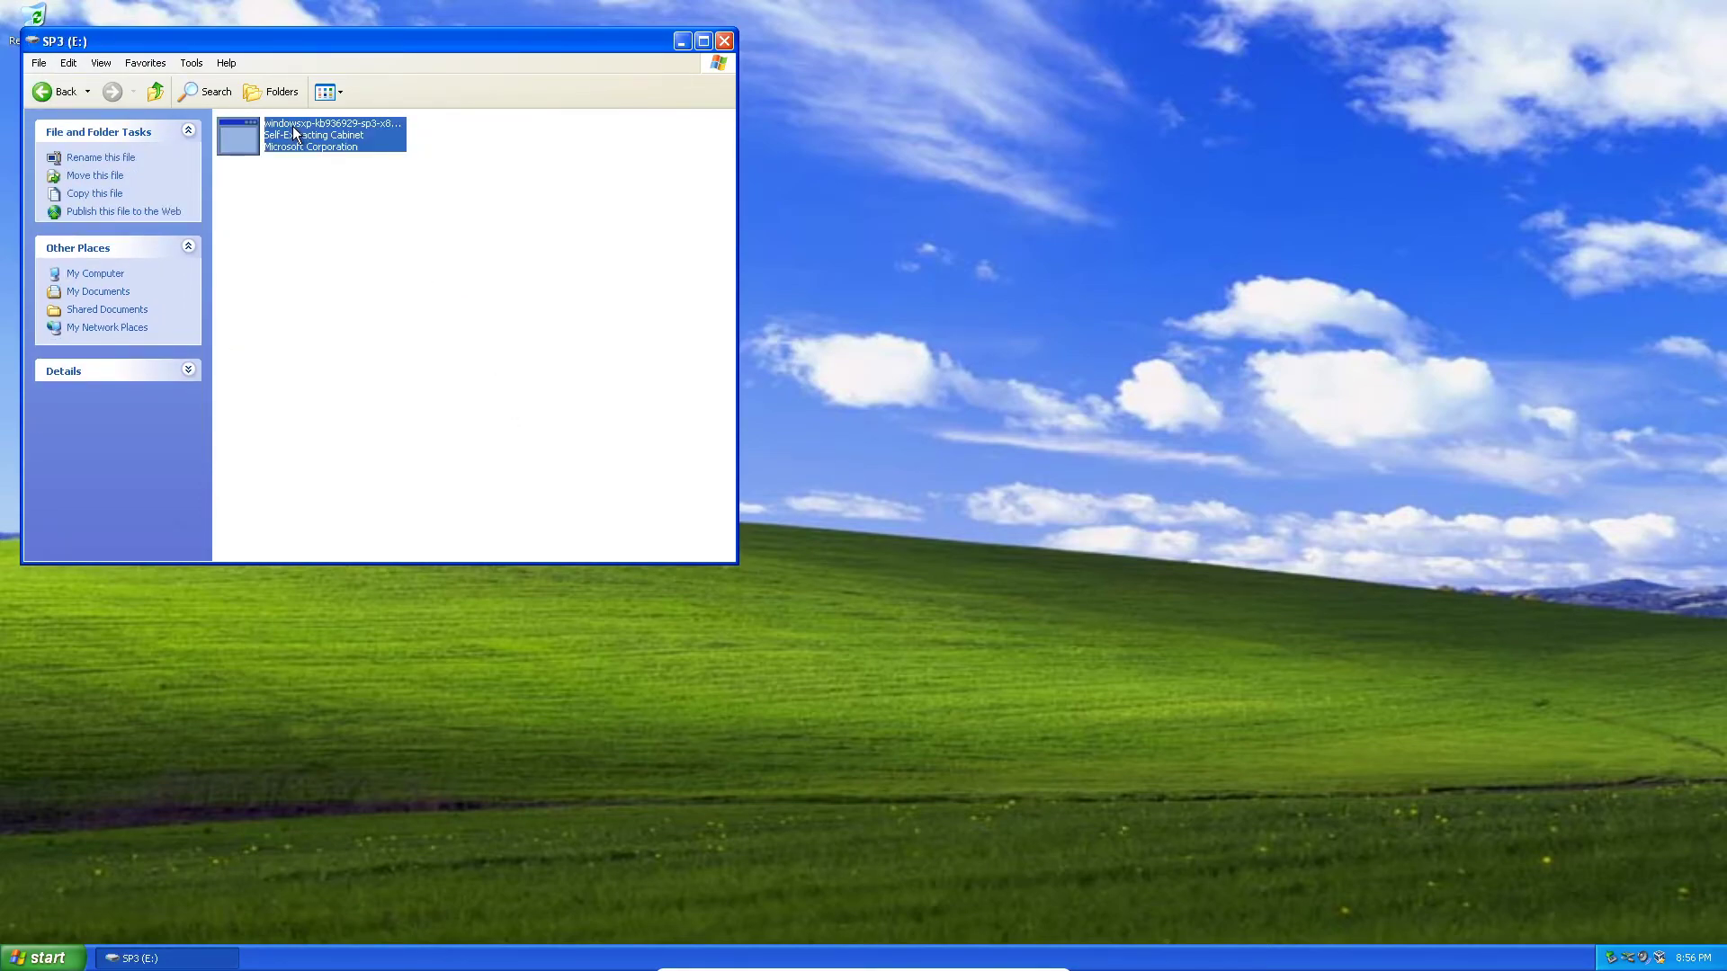
double_click(300, 135)
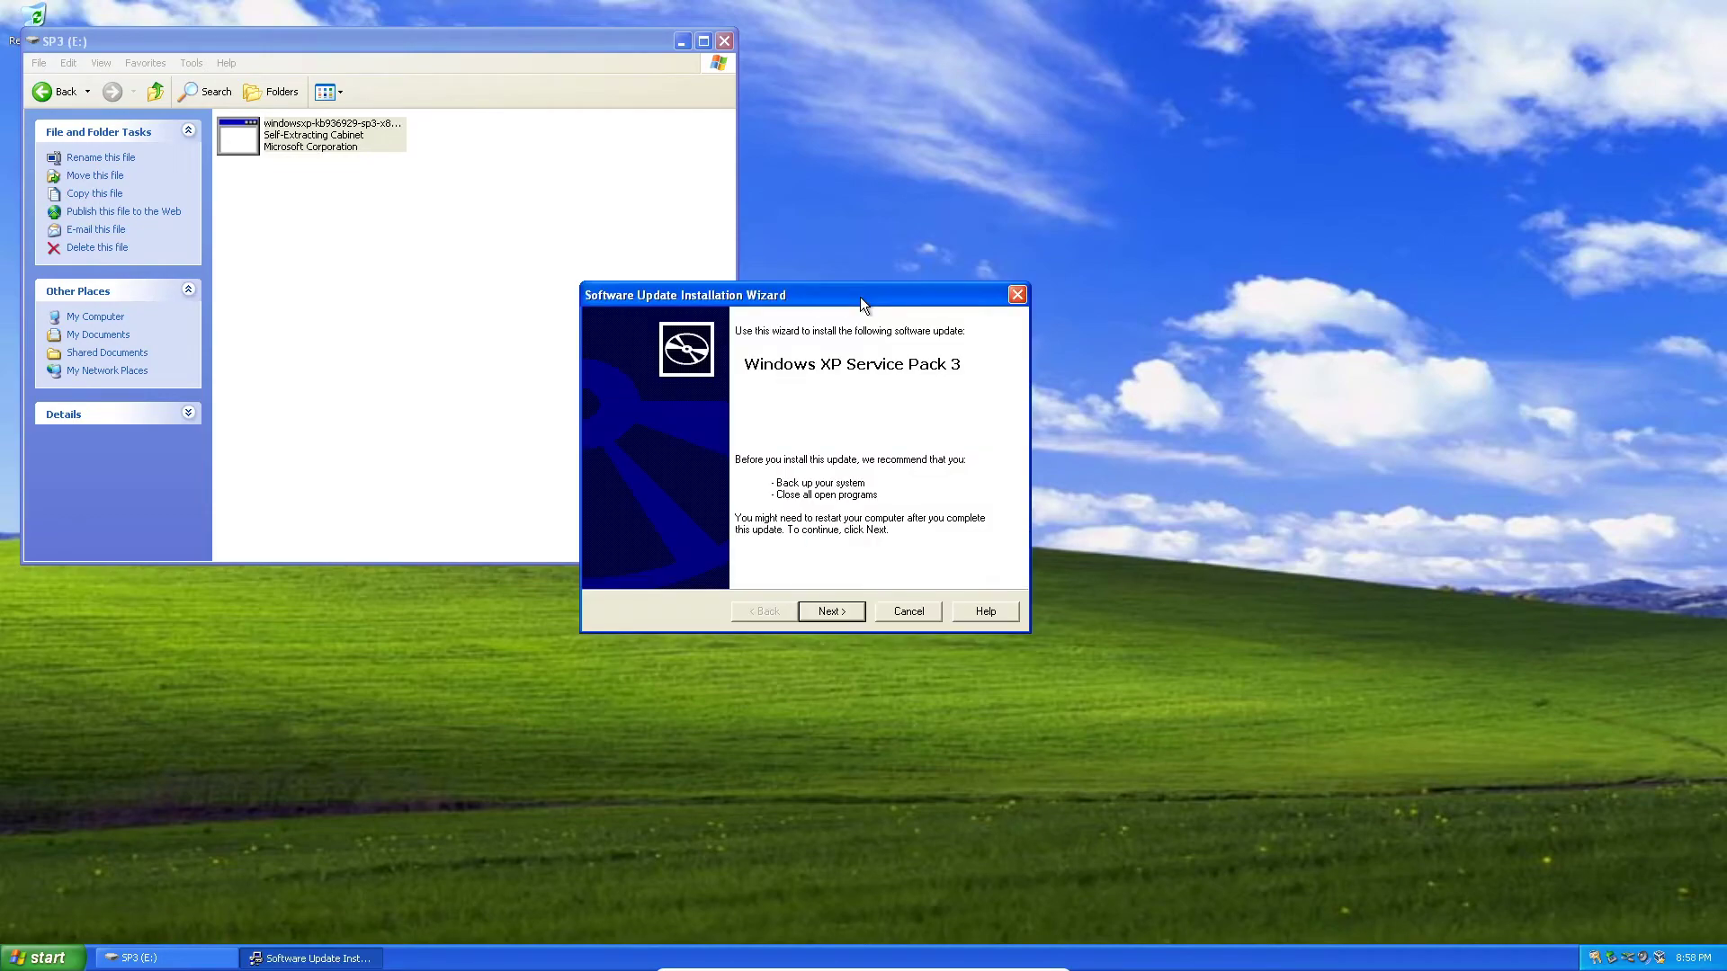
Install Windows XP Service Pack 3, agreeing to the license and keeping the default uninstall folder C:\WINDOWS\$NtServicePackUninstall$
left_click(825, 607)
left_click(819, 561)
left_click(818, 609)
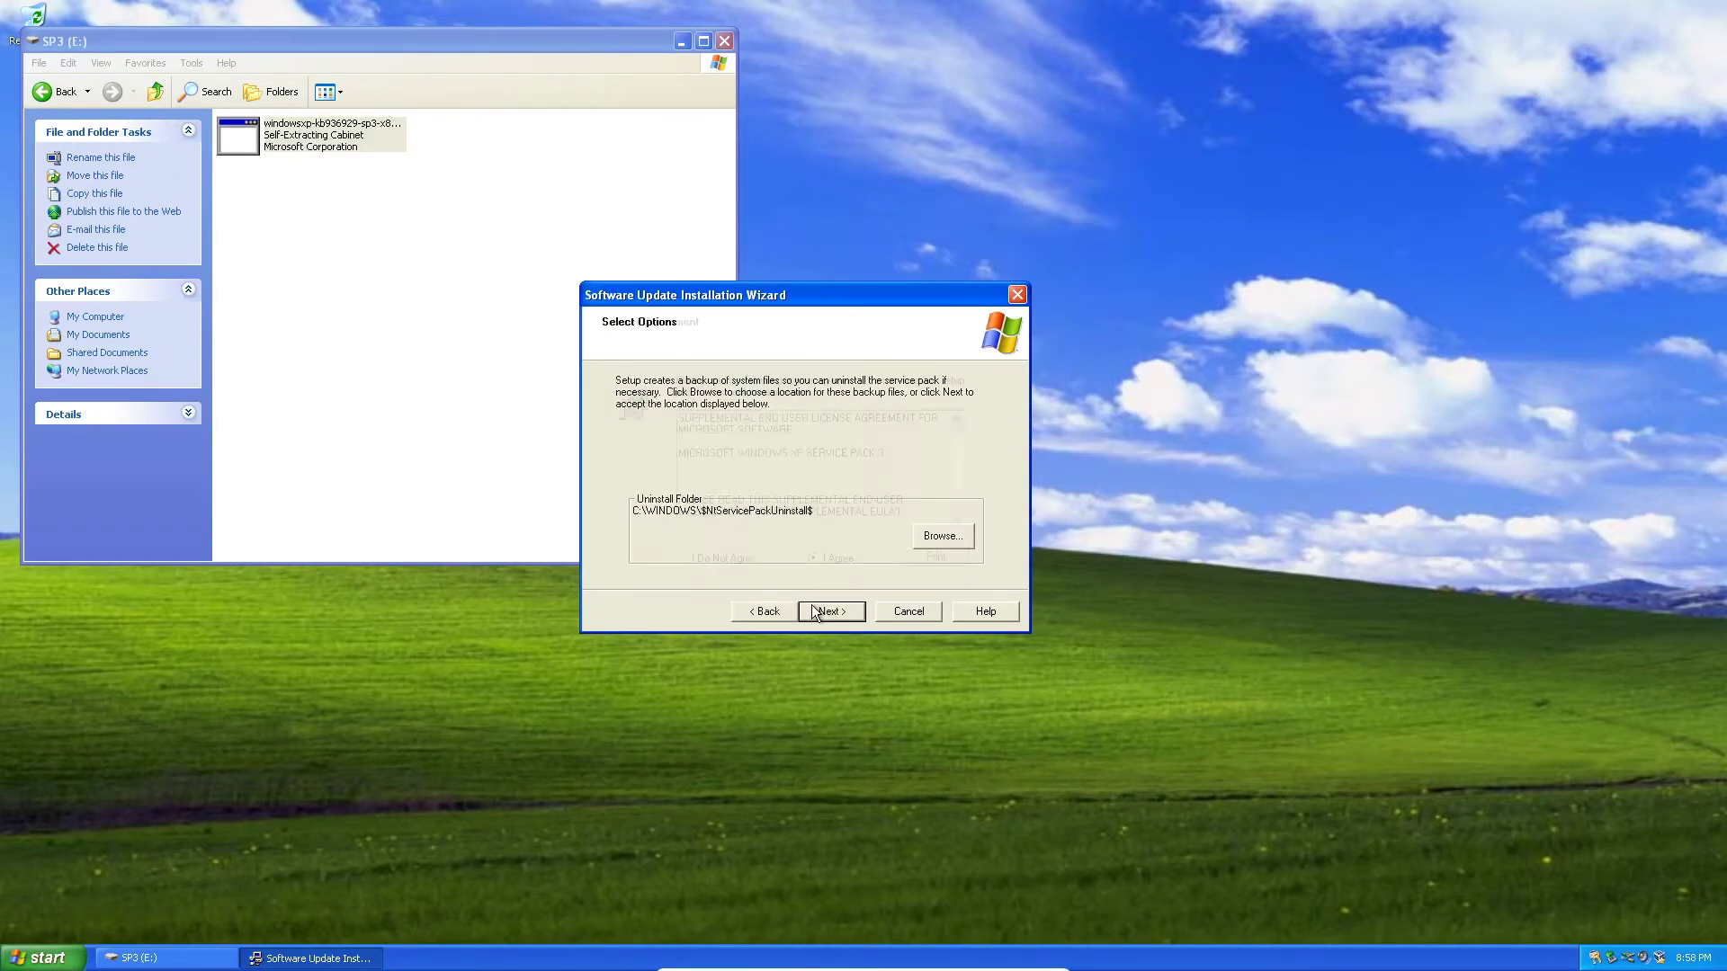
left_click(821, 611)
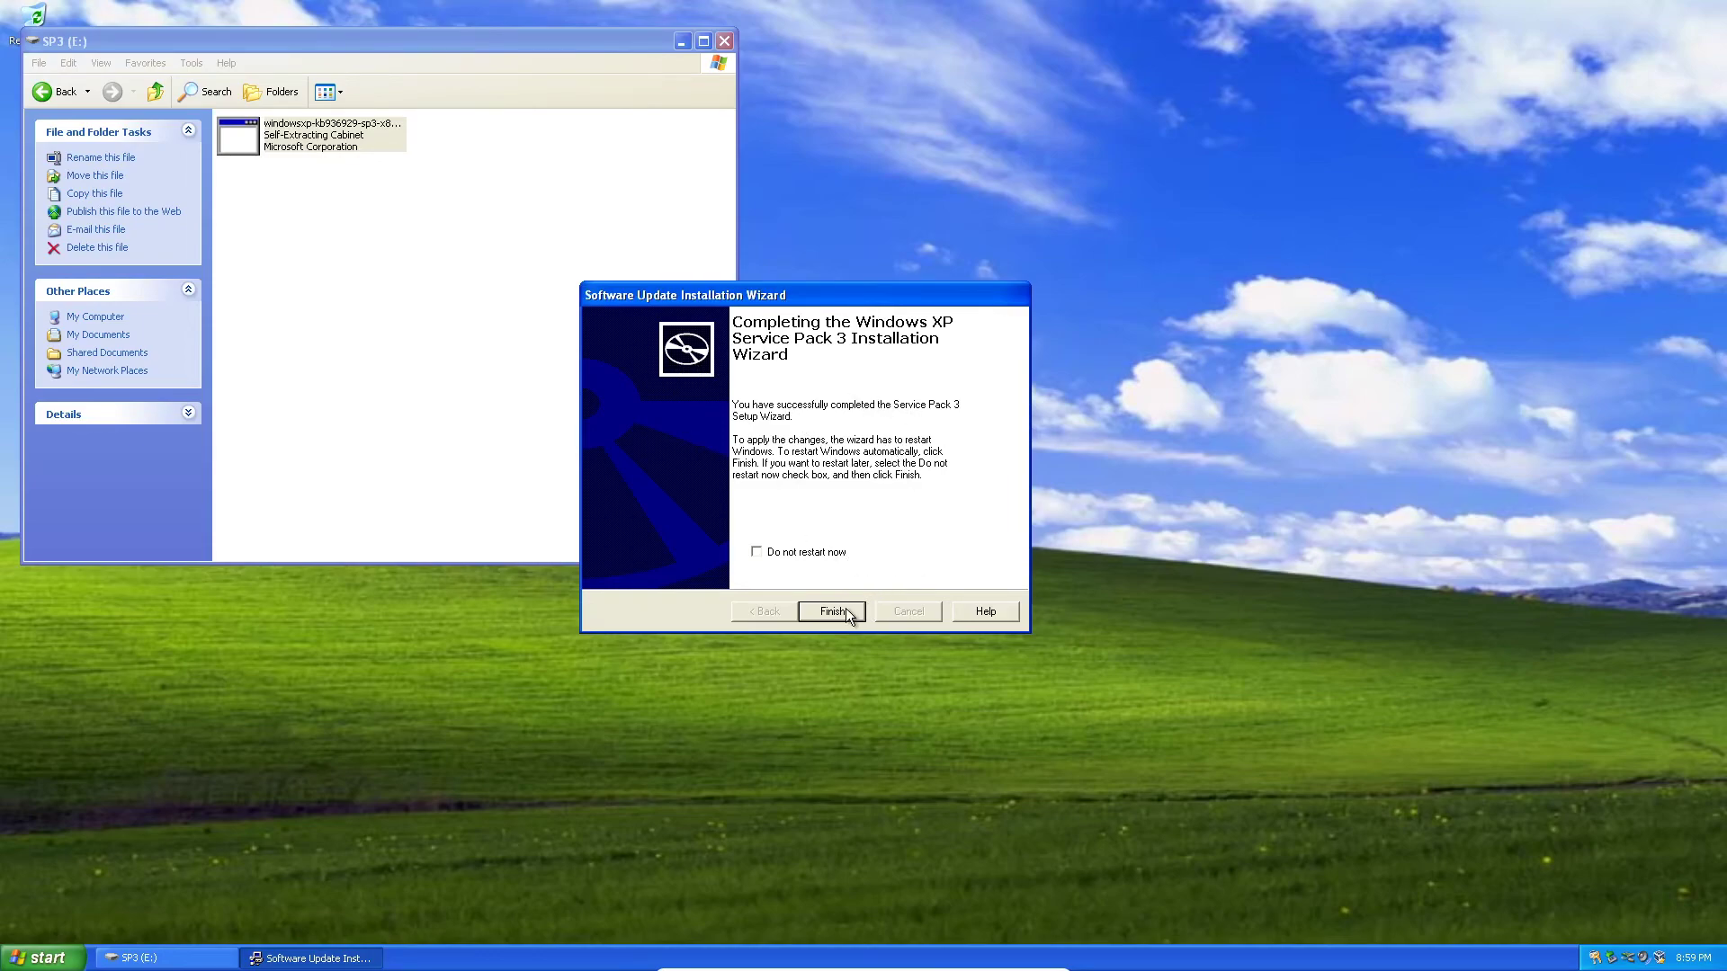
Finish the Service Pack 3 wizard with an immediate restart and choose "Not right now" for Automatic Updates
left_click(846, 609)
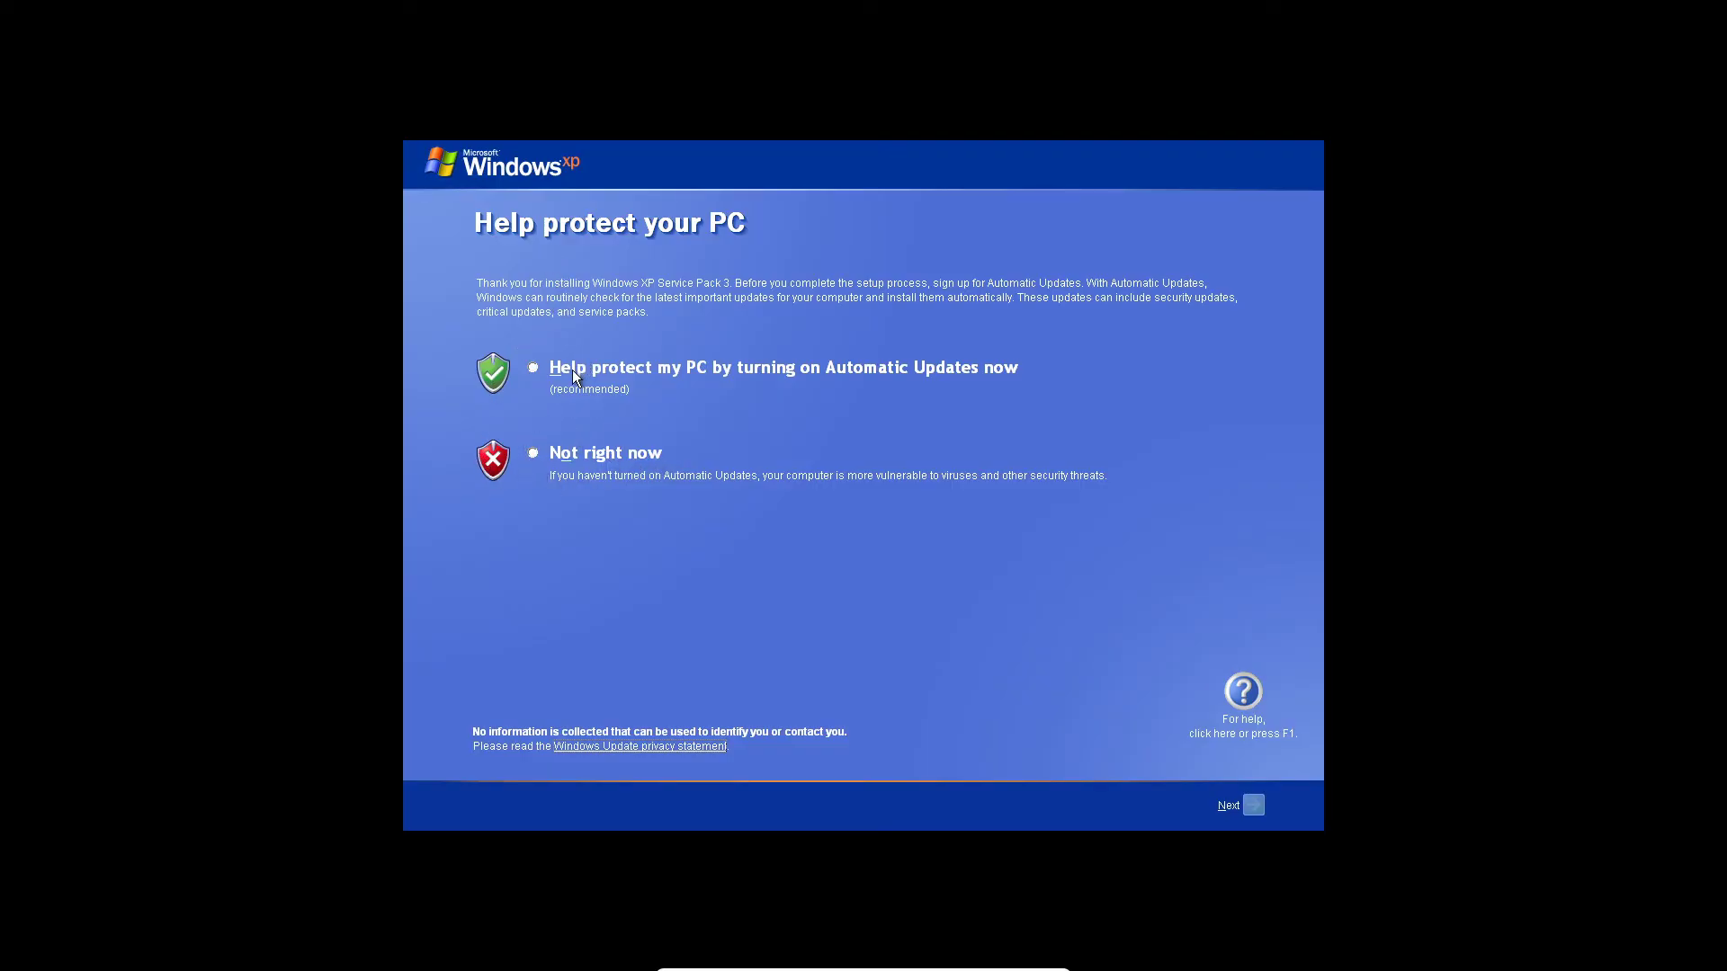
left_click(531, 453)
left_click(1244, 806)
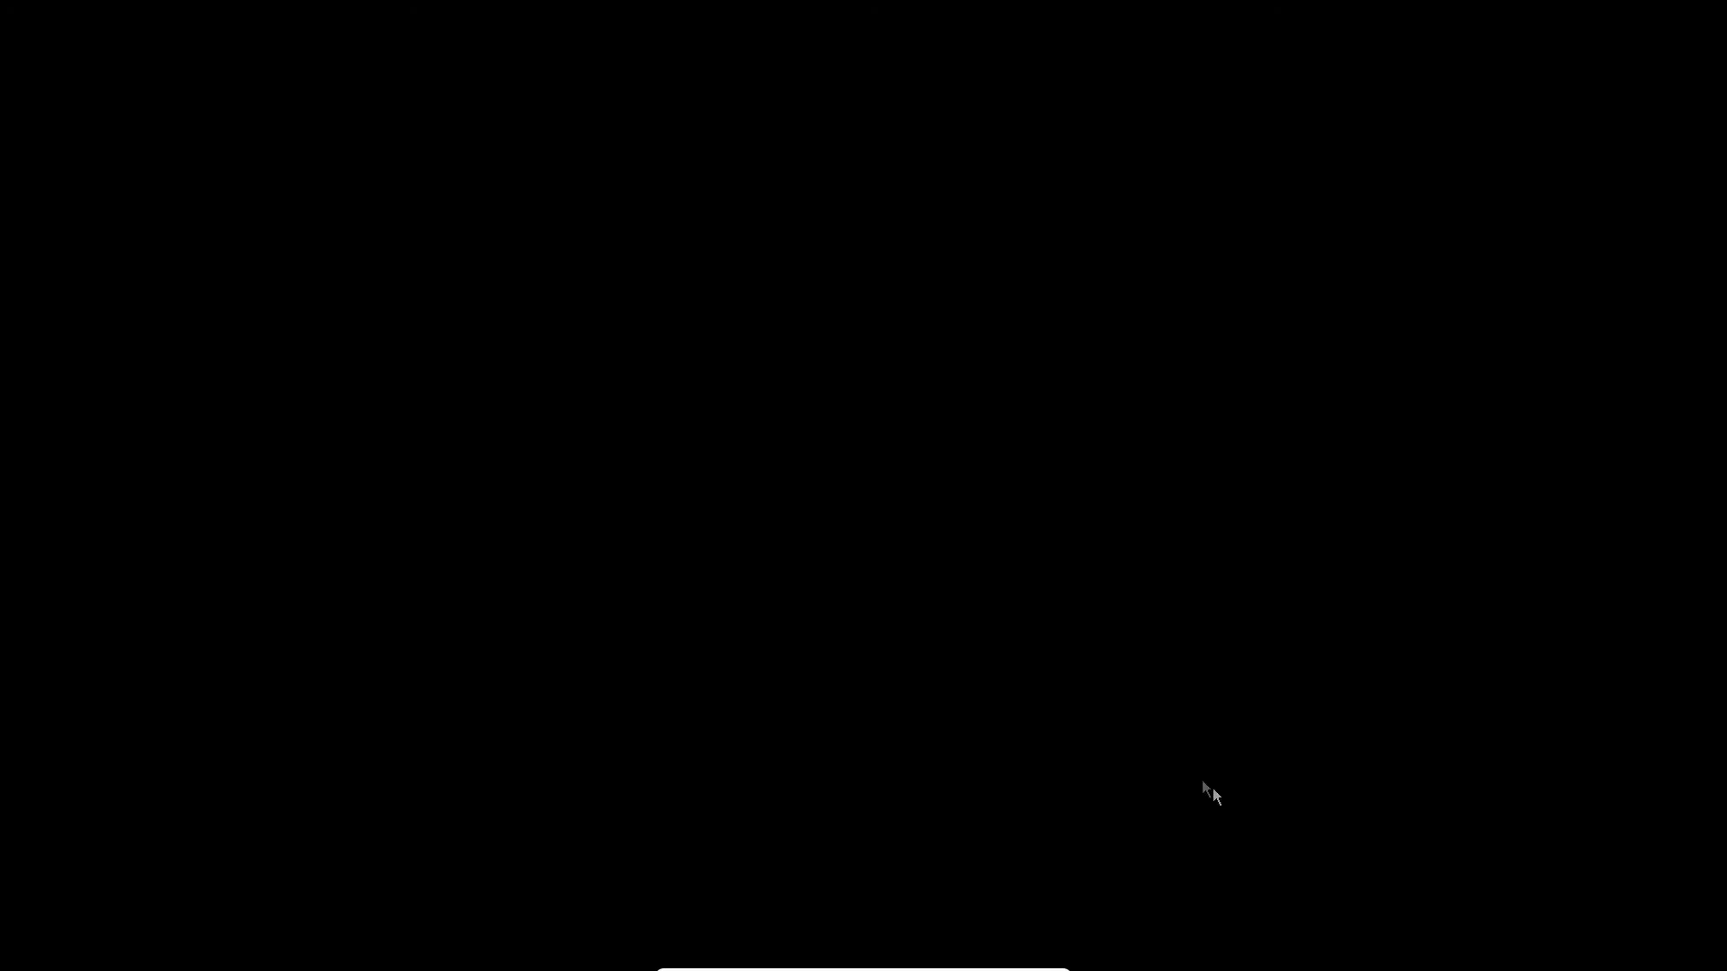